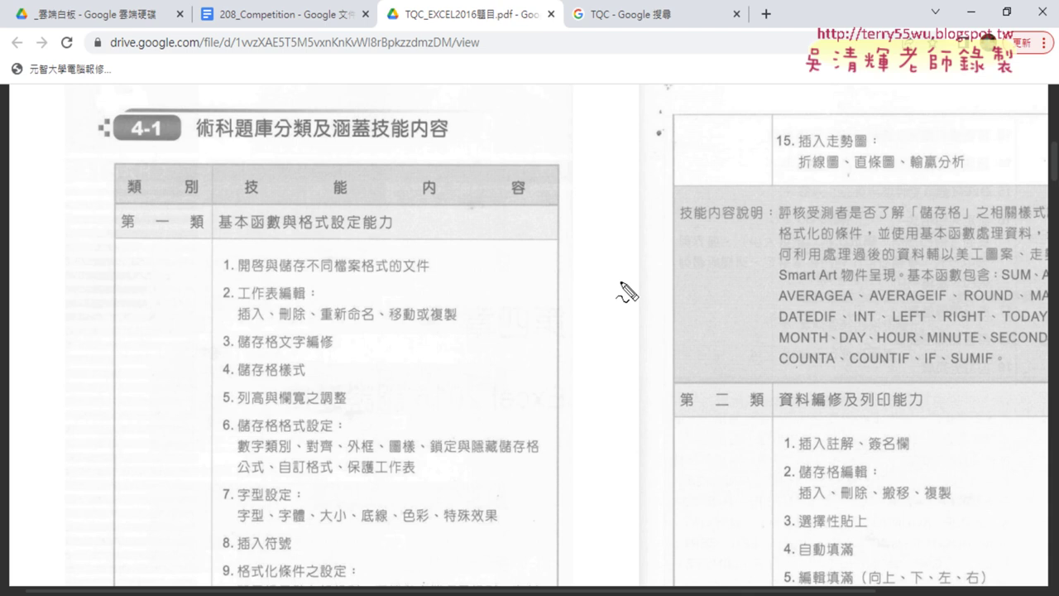
# Step: Underline 基本函數, 格式設定能力, 資料編修 and 列印能力 in red in the first two category headings
pyautogui.moveTo(222, 238); pyautogui.dragTo(279, 234)
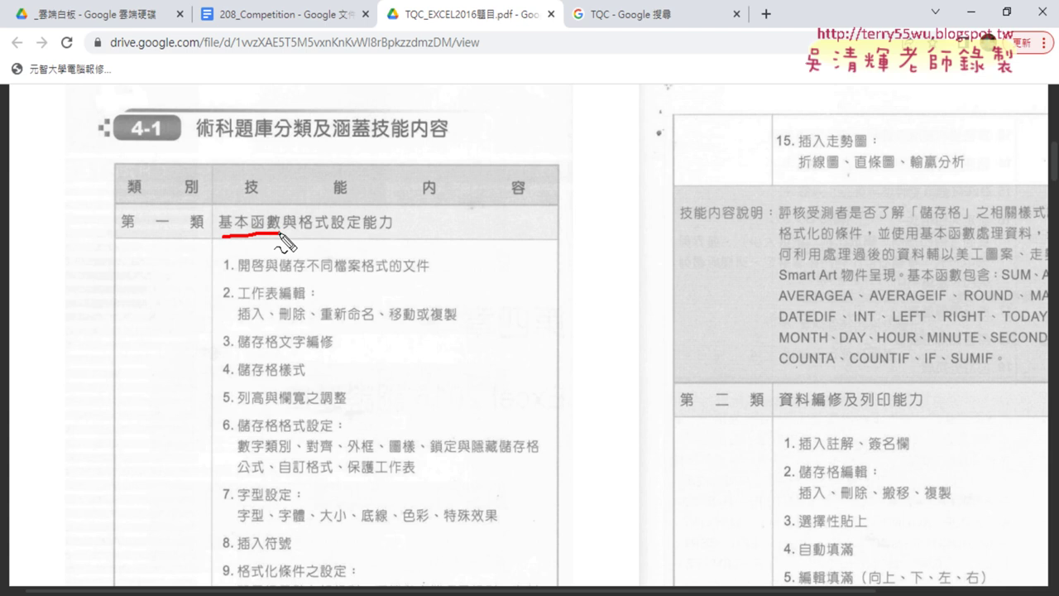
pyautogui.moveTo(303, 237); pyautogui.dragTo(386, 237)
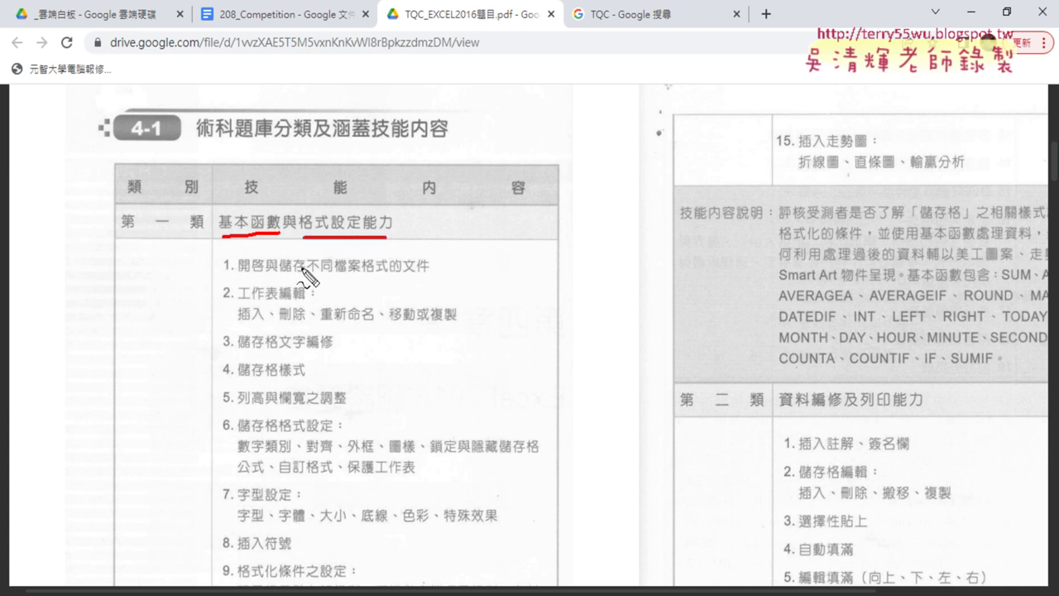
pyautogui.moveTo(783, 409); pyautogui.dragTo(928, 405)
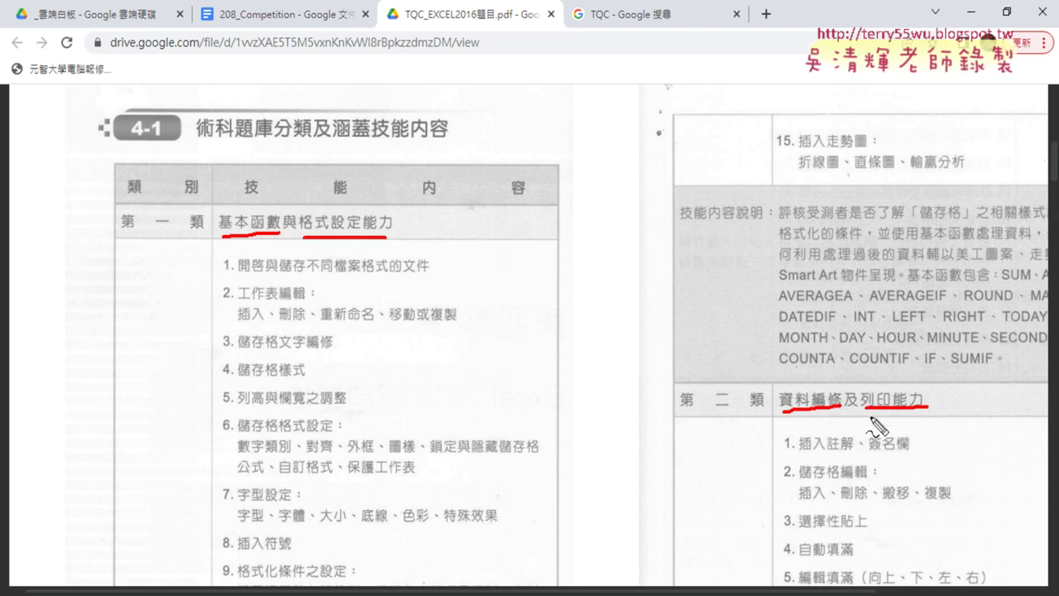
pyautogui.moveTo(865, 416); pyautogui.dragTo(883, 416)
# Step: Clear the red markings, scroll page 2 to skill categories three and four, and re-enable the pen
pyautogui.press('Escape')
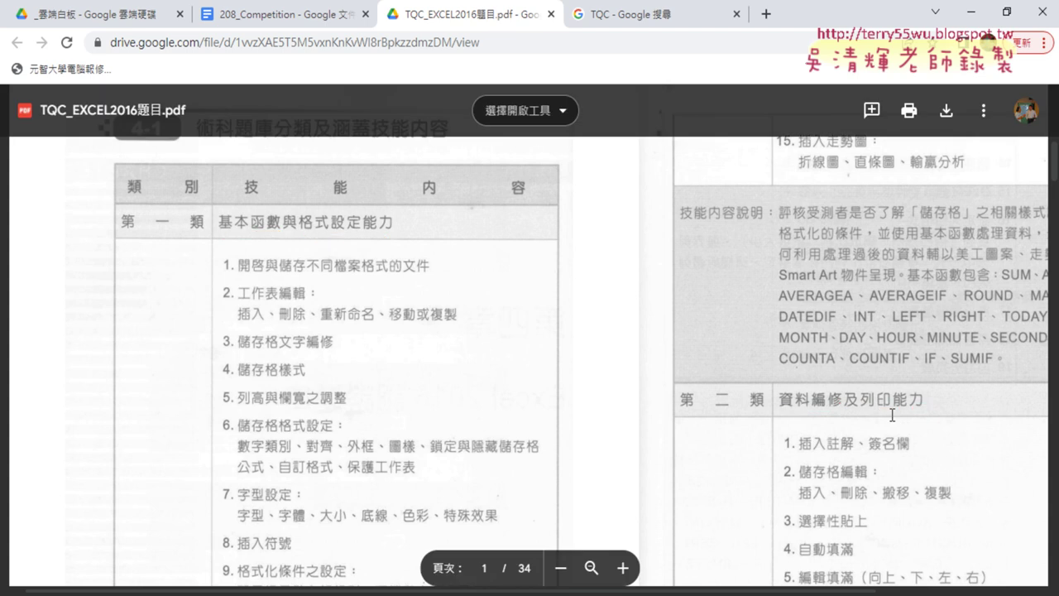
pyautogui.scroll(-2, 892, 414)
pyautogui.scroll(-2, 890, 407)
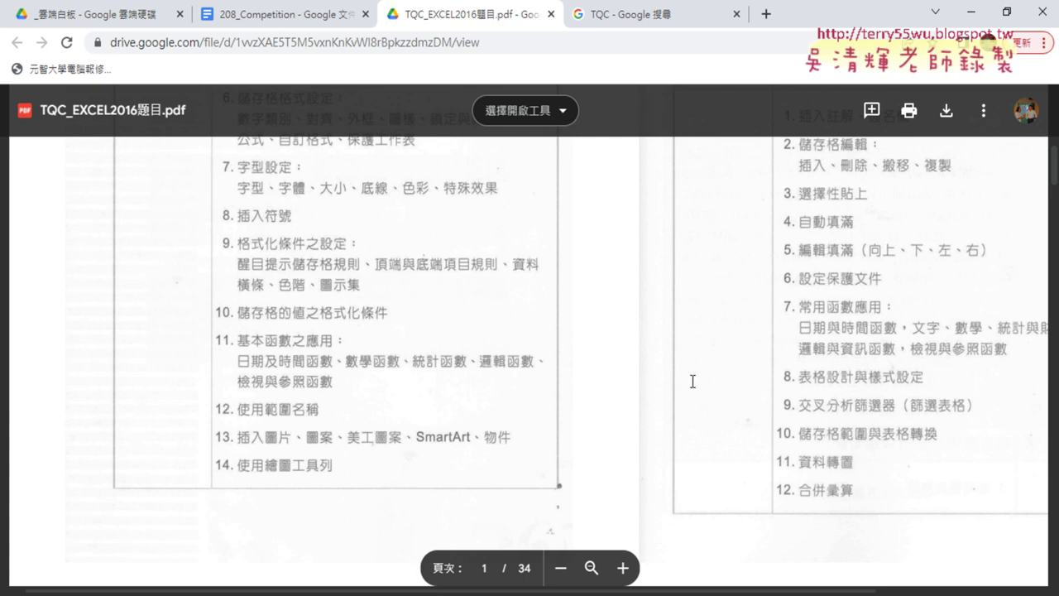
pyautogui.scroll(-4, 462, 387)
pyautogui.scroll(-2, 462, 387)
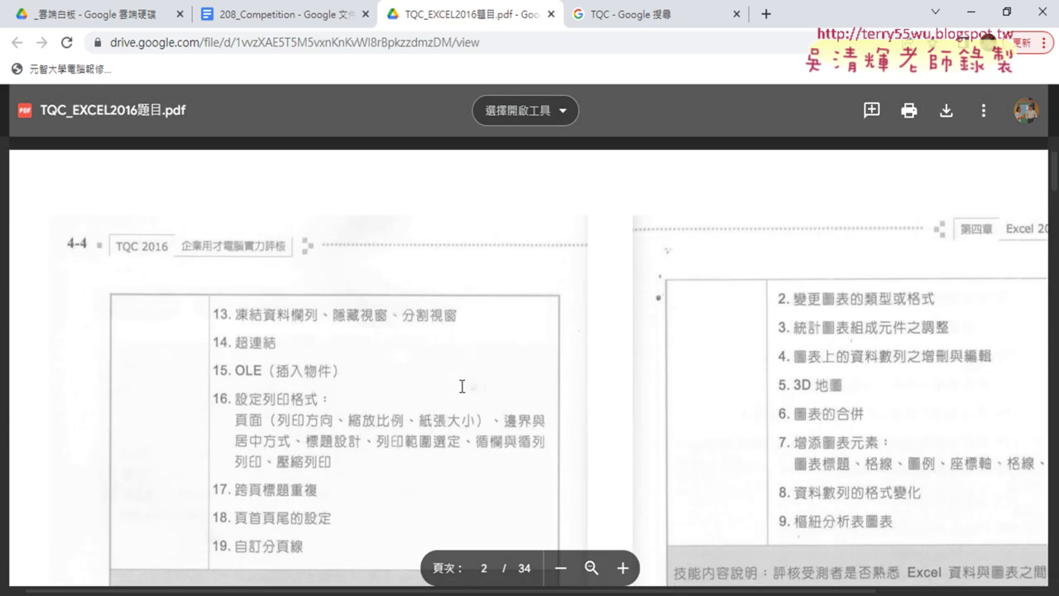
pyautogui.scroll(-3, 462, 387)
pyautogui.scroll(-4, 461, 386)
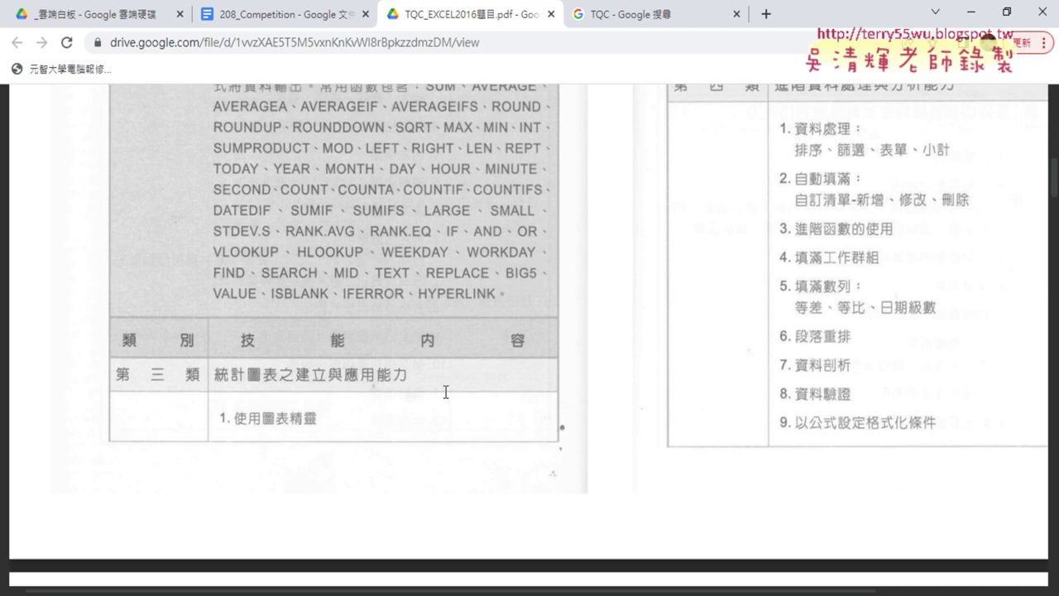
pyautogui.hotkey('ctrl', '2')
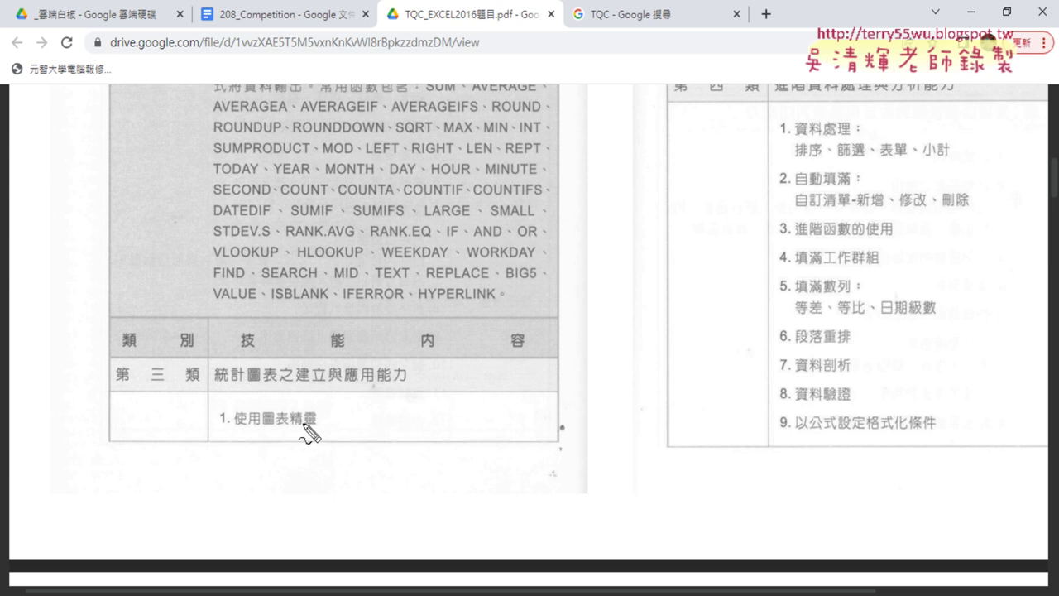
# Step: Clear the stray red stroke under 圖表 in the third category heading and scroll up
pyautogui.moveTo(244, 383); pyautogui.dragTo(275, 377)
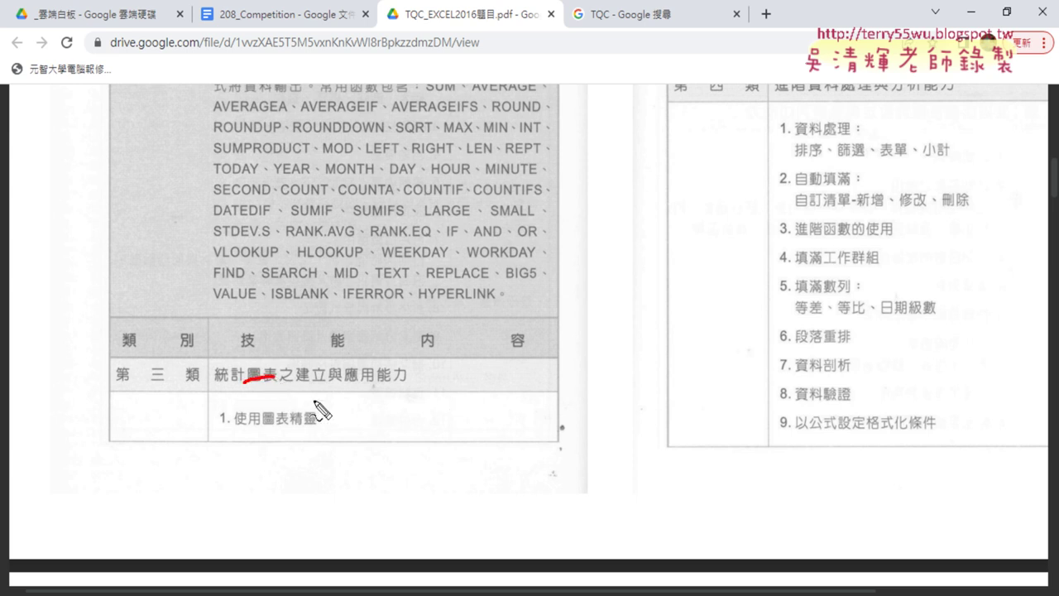
pyautogui.press('Escape')
pyautogui.scroll(5, 415, 387)
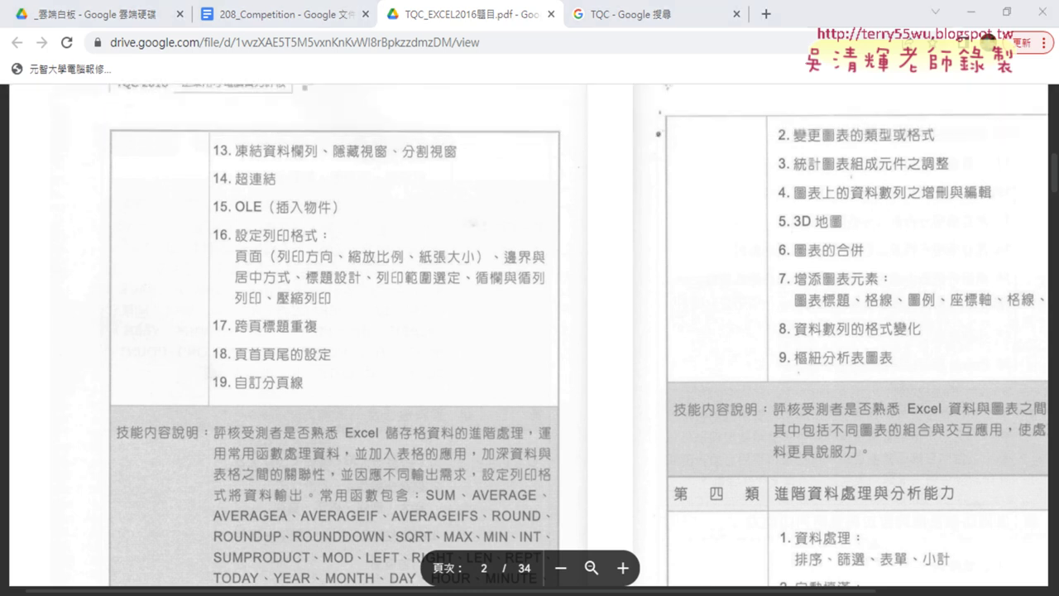
# Step: Underline 變更圖表 in chart skill item 2 and 3D in item 5
pyautogui.moveTo(467, 592); pyautogui.dragTo(575, 592)
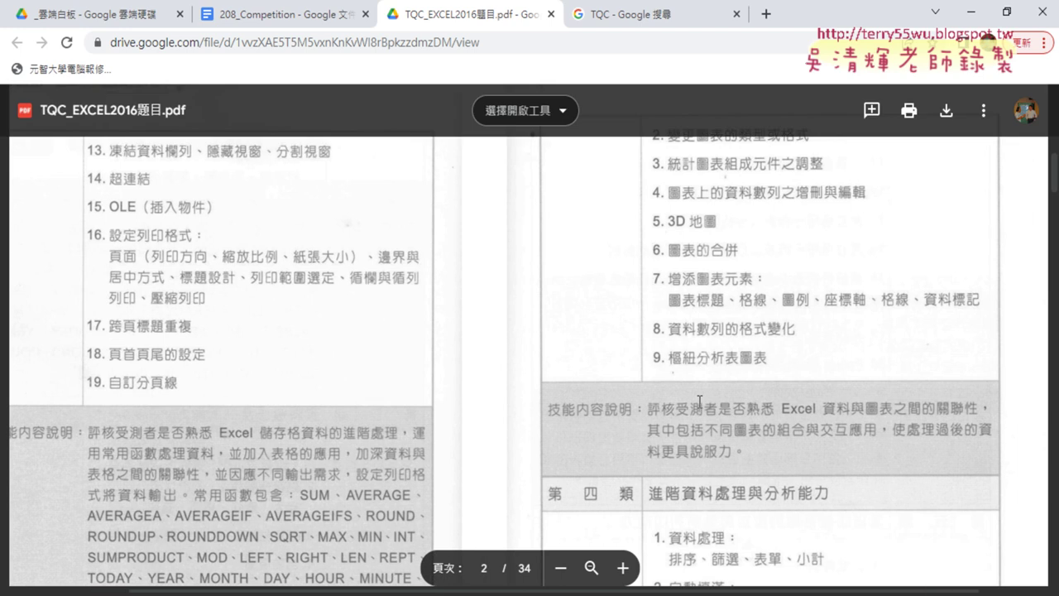
pyautogui.scroll(1, 699, 401)
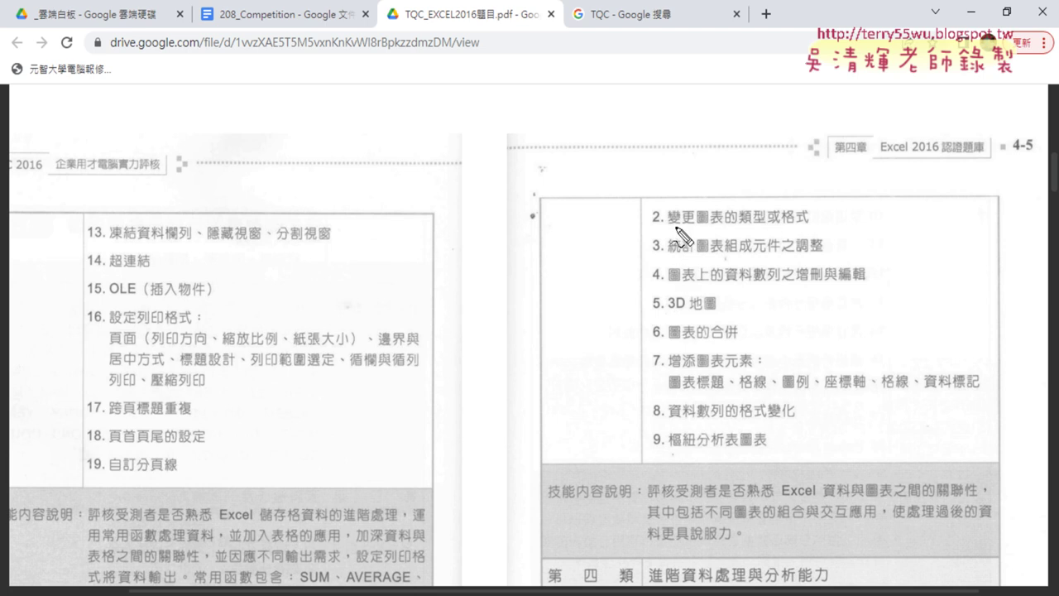
pyautogui.moveTo(674, 224); pyautogui.dragTo(807, 221)
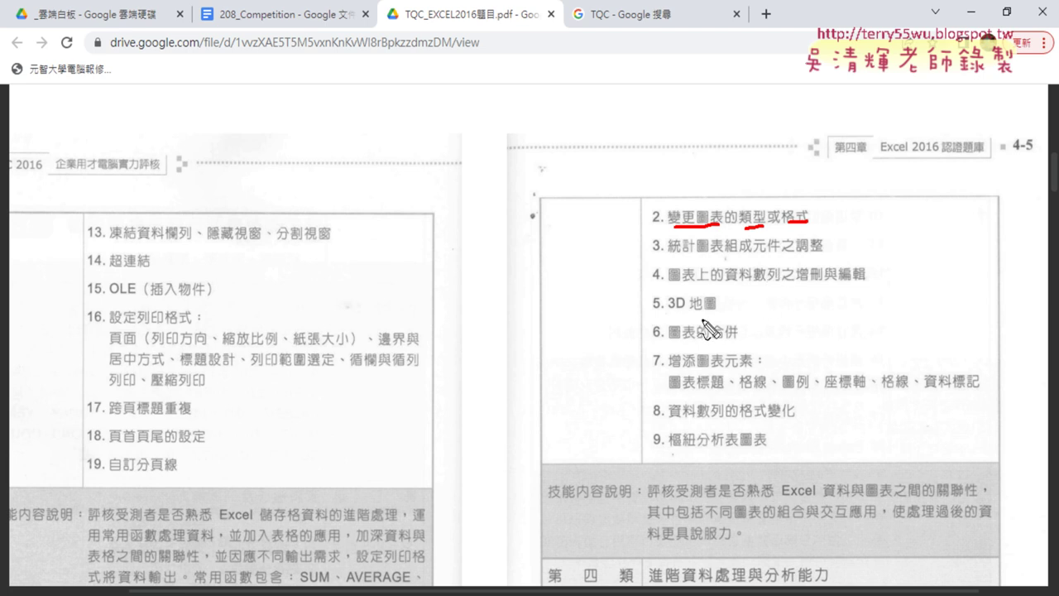
pyautogui.moveTo(667, 315); pyautogui.dragTo(715, 316)
# Step: Underline 圖表的合併 in item 6, then erase all red underlines from the page
pyautogui.moveTo(669, 340); pyautogui.dragTo(735, 339)
pyautogui.press('Escape')
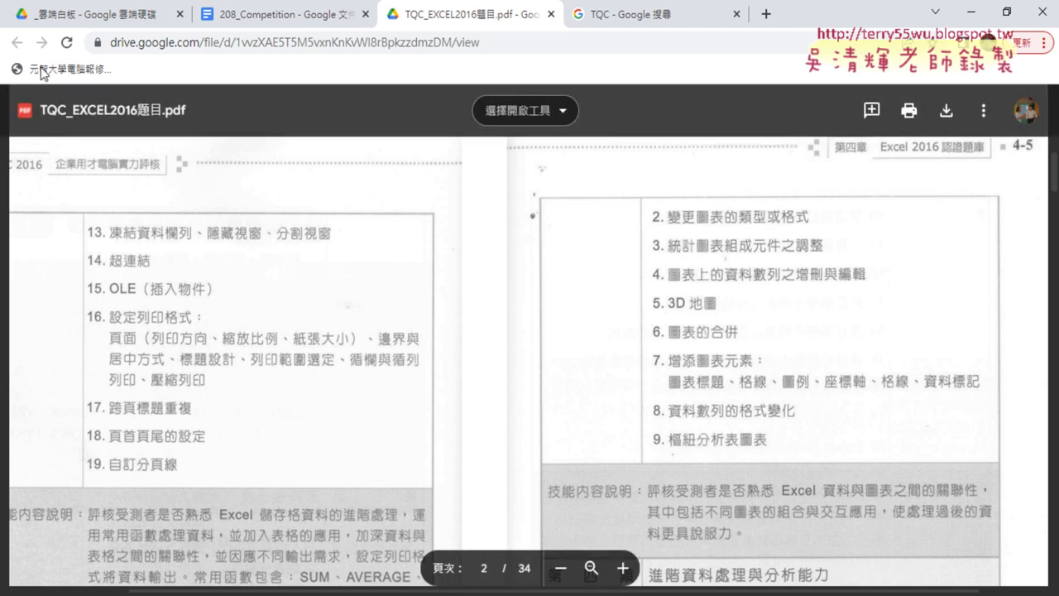
# Step: Return to TQC_EXCEL2016題目.pdf and scroll to page 12 where task 208 Competition begins
pyautogui.click(65, 17)
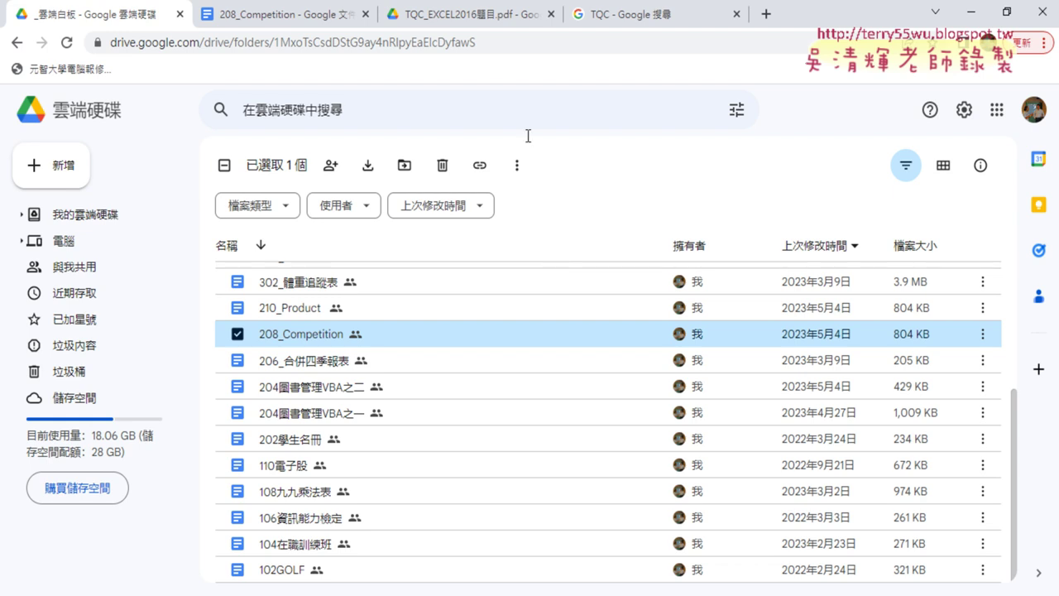
pyautogui.click(490, 17)
pyautogui.scroll(-3, 619, 299)
pyautogui.scroll(-5, 619, 299)
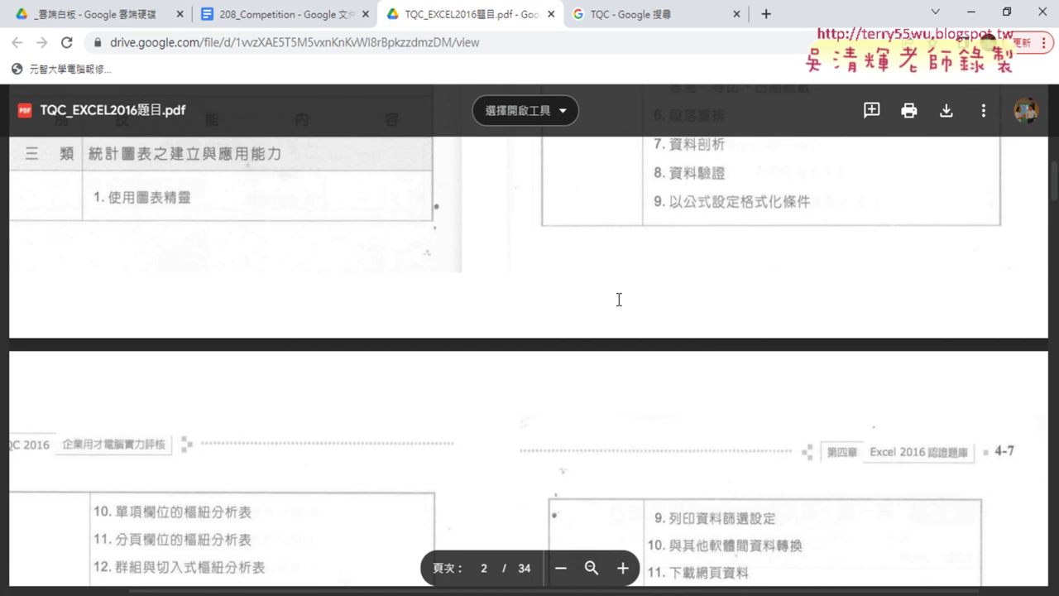
pyautogui.scroll(-3, 619, 299)
pyautogui.moveTo(1053, 196); pyautogui.dragTo(1040, 303)
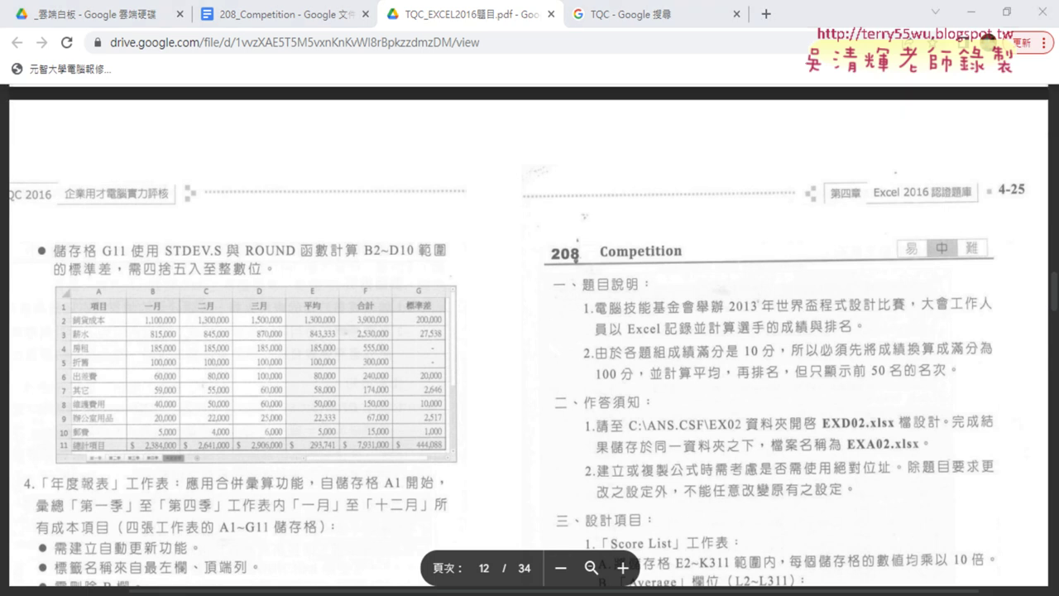
# Step: Circle the 易 difficulty label in red, then clear the markings from page 12
pyautogui.moveTo(476, 592); pyautogui.dragTo(537, 591)
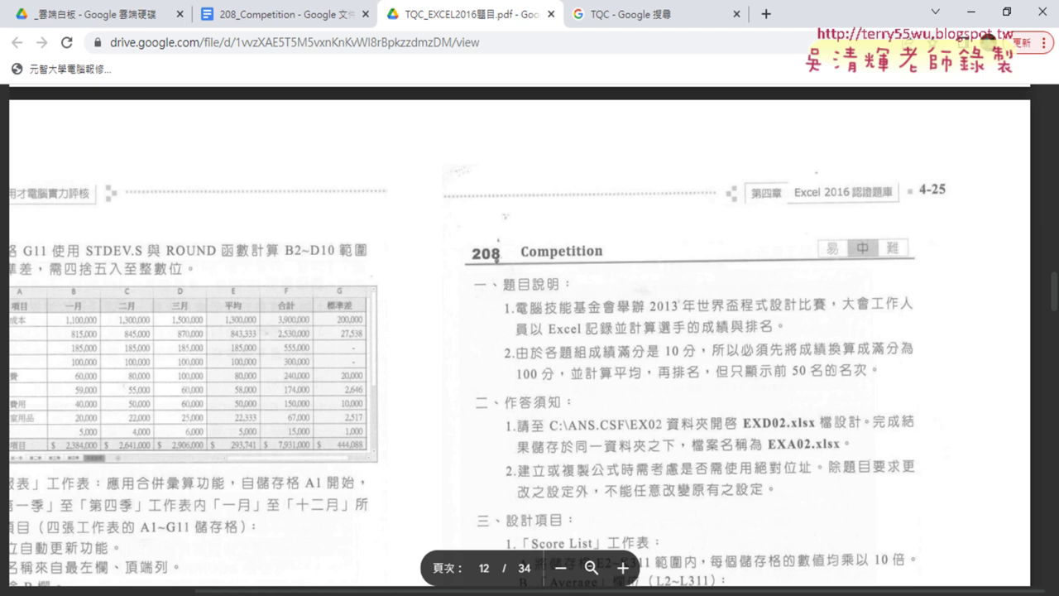
pyautogui.scroll(-1, 794, 463)
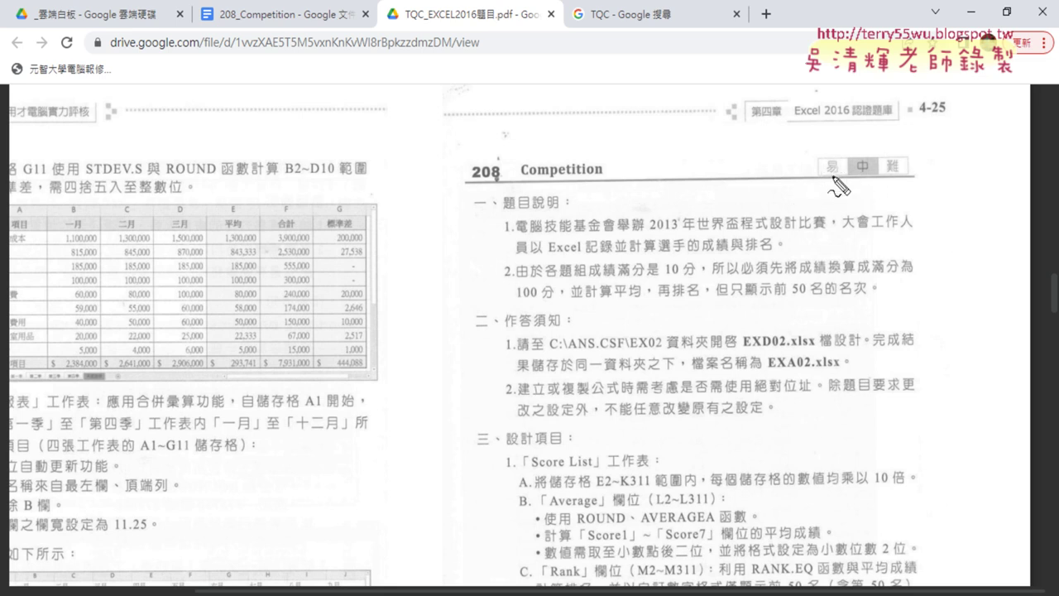
pyautogui.moveTo(847, 150); pyautogui.dragTo(875, 188)
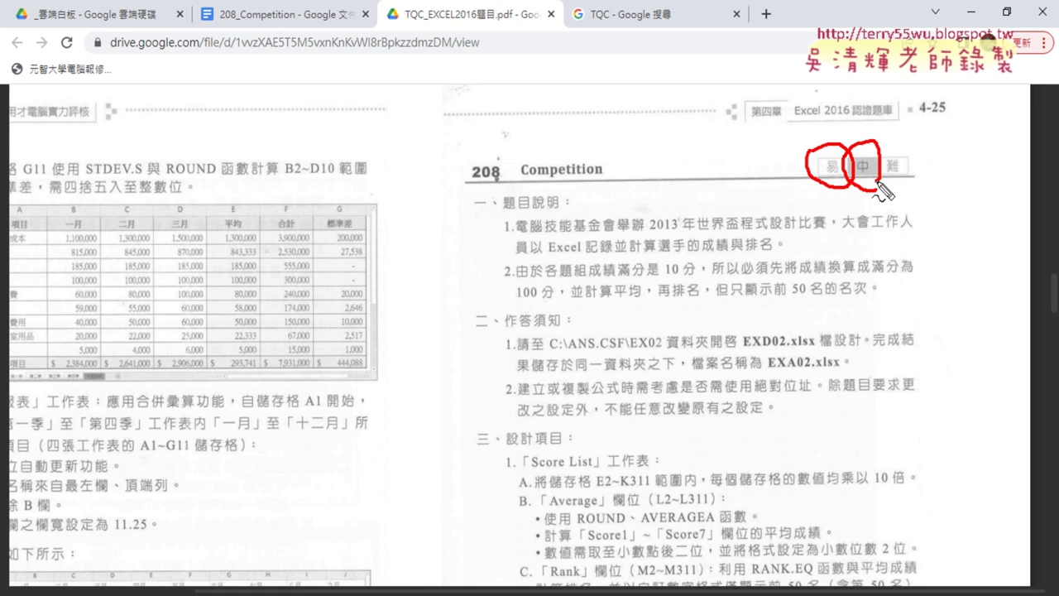
pyautogui.press('Escape')
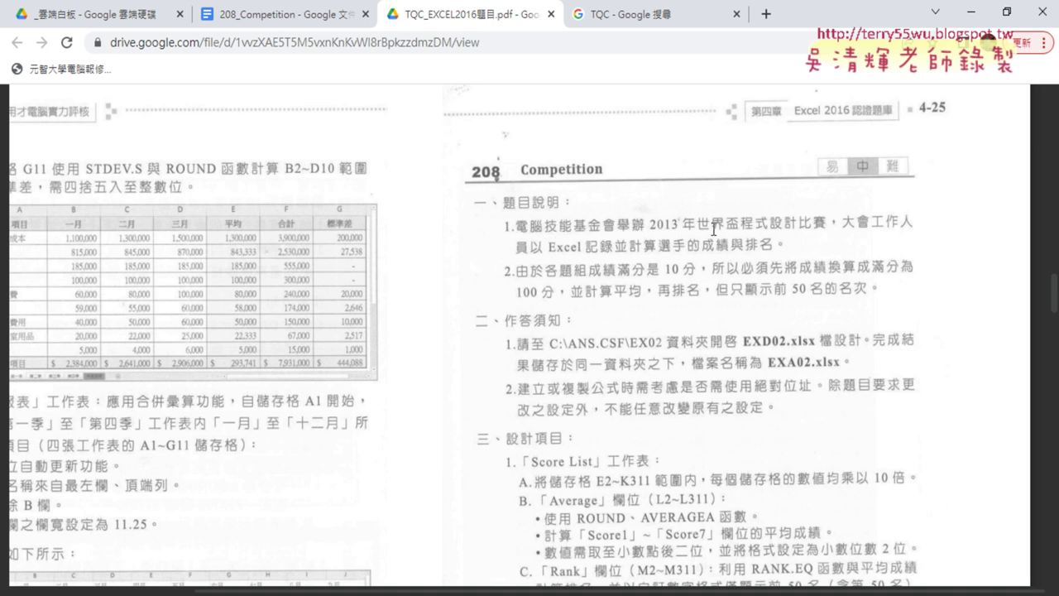
pyautogui.moveTo(856, 229)
# Step: Scroll page 12 to 三、設計項目, showing Score List item A: multiply E2~K311 by 10
pyautogui.scroll(-1, 566, 248)
pyautogui.scroll(-1, 563, 254)
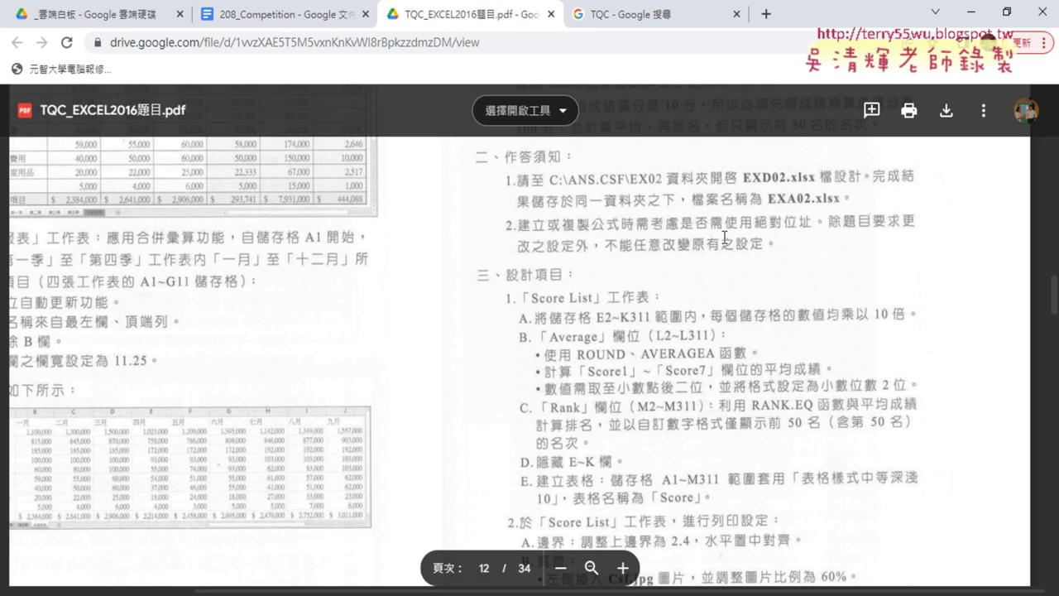
pyautogui.scroll(2, 724, 237)
pyautogui.scroll(-3, 724, 237)
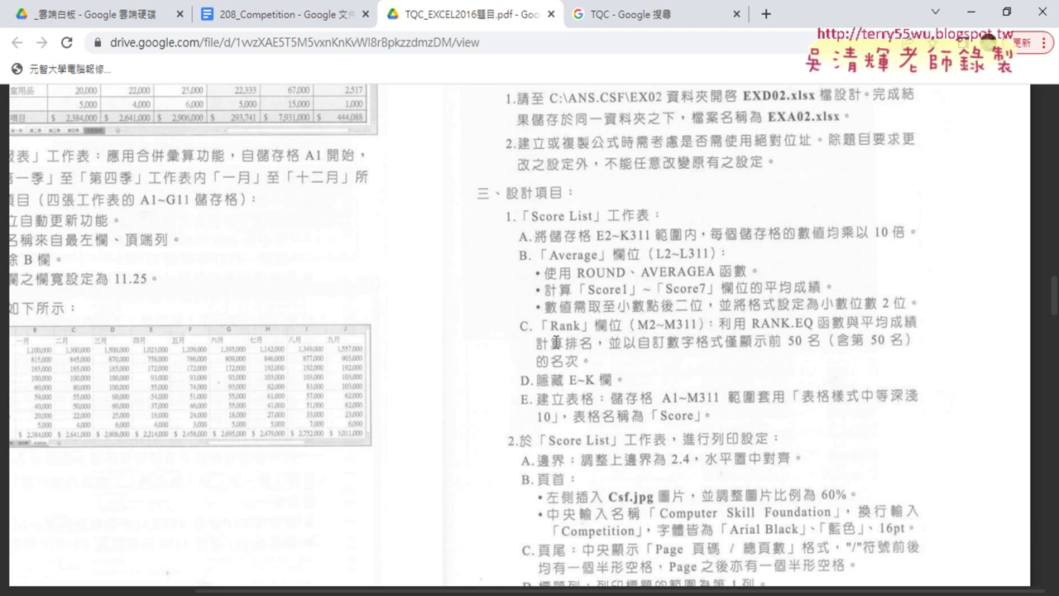
pyautogui.scroll(-2, 533, 407)
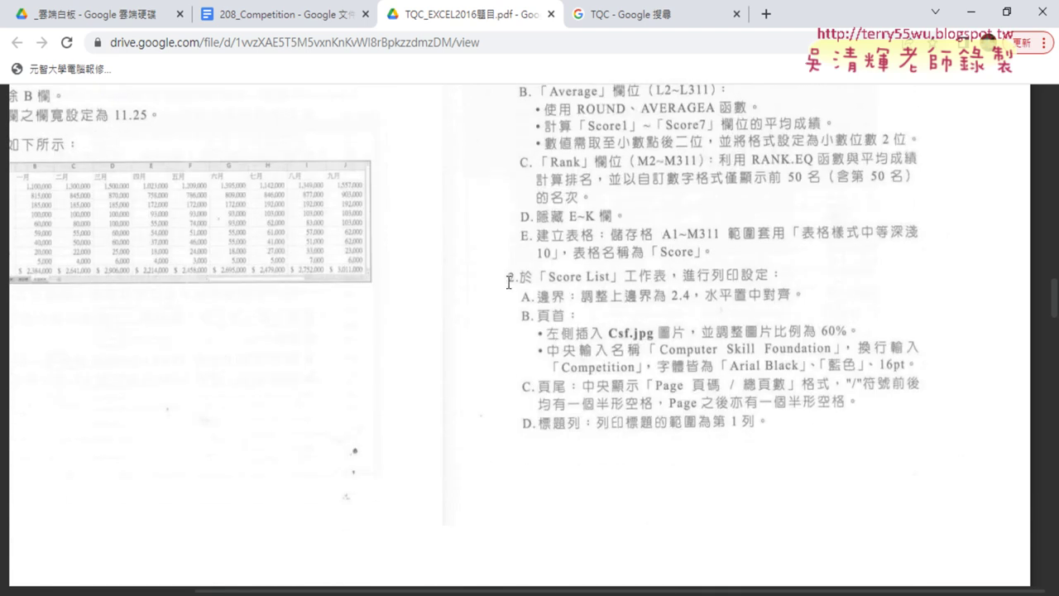
pyautogui.scroll(-2, 529, 397)
pyautogui.scroll(-1, 416, 534)
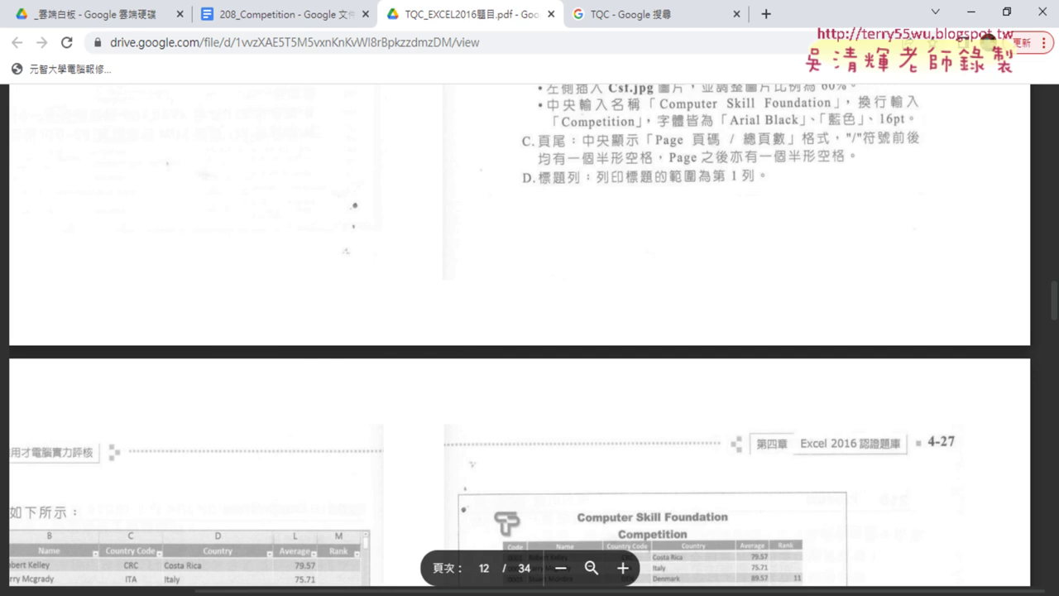
pyautogui.hscroll(-3, 414, 460)
pyautogui.scroll(-1, 414, 460)
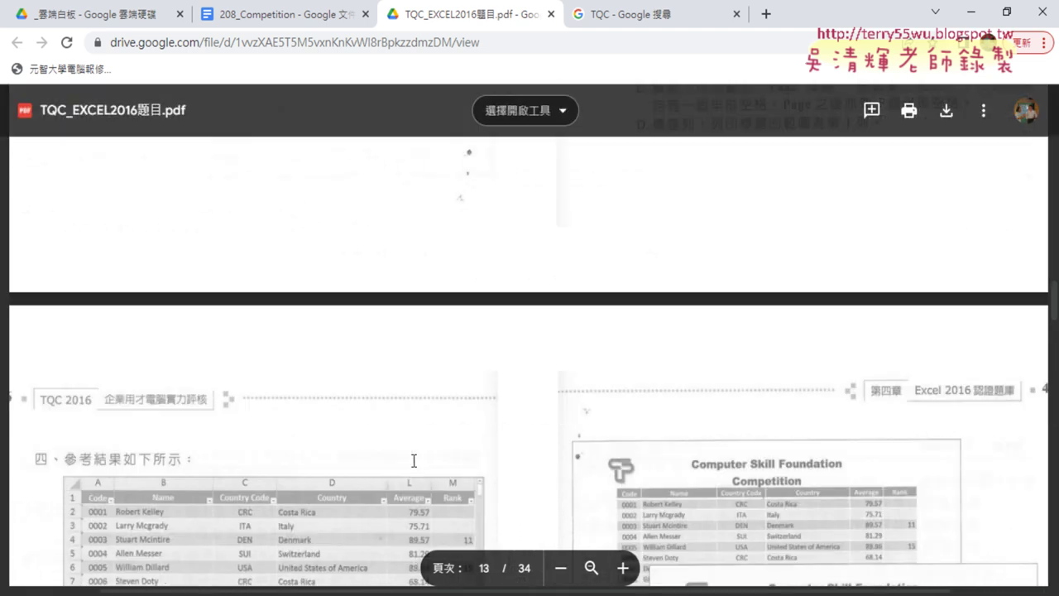
pyautogui.scroll(-6, 414, 460)
pyautogui.scroll(6, 415, 459)
pyautogui.scroll(3, 416, 457)
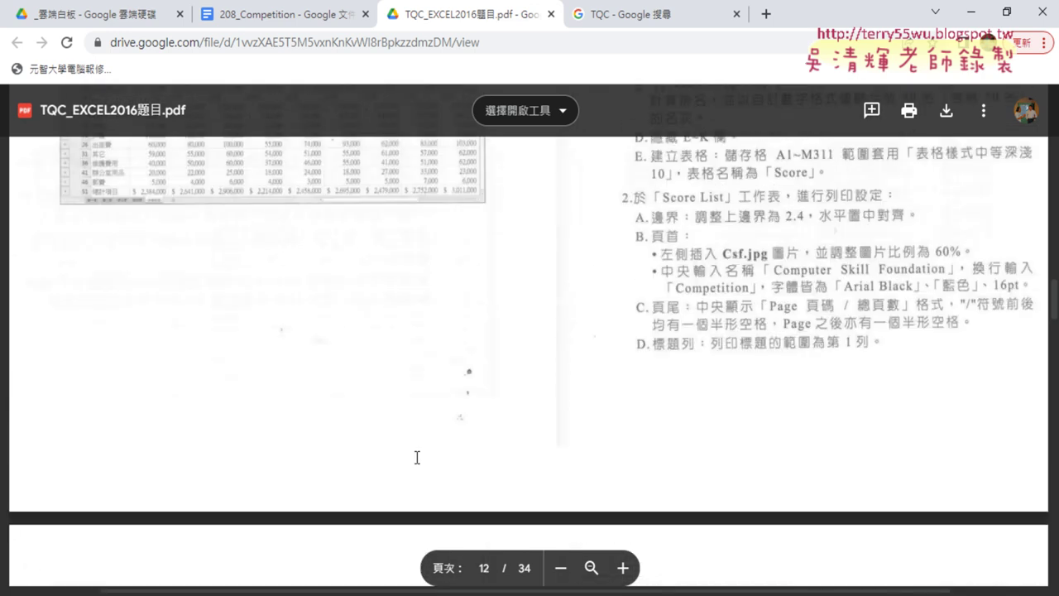
pyautogui.scroll(1, 417, 457)
pyautogui.scroll(2, 417, 456)
pyautogui.scroll(1, 627, 241)
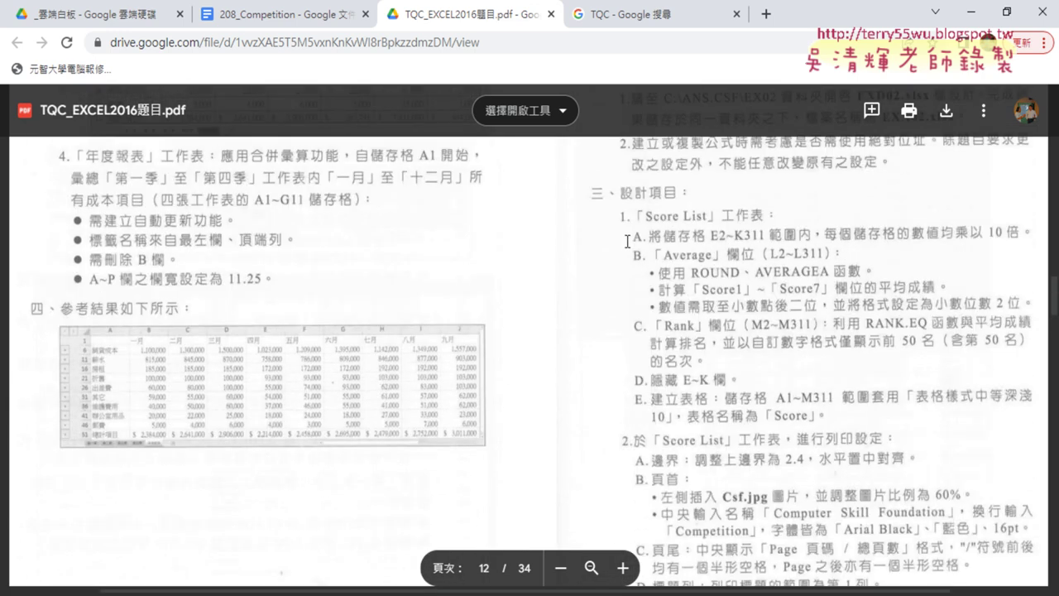
pyautogui.scroll(-1, 643, 413)
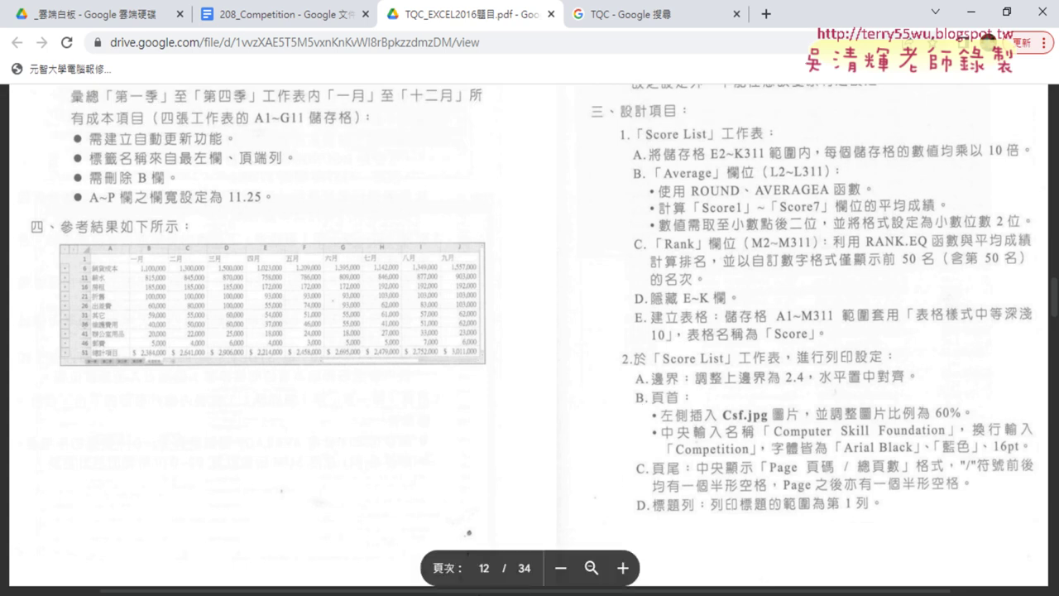
pyautogui.hscroll(3, 675, 240)
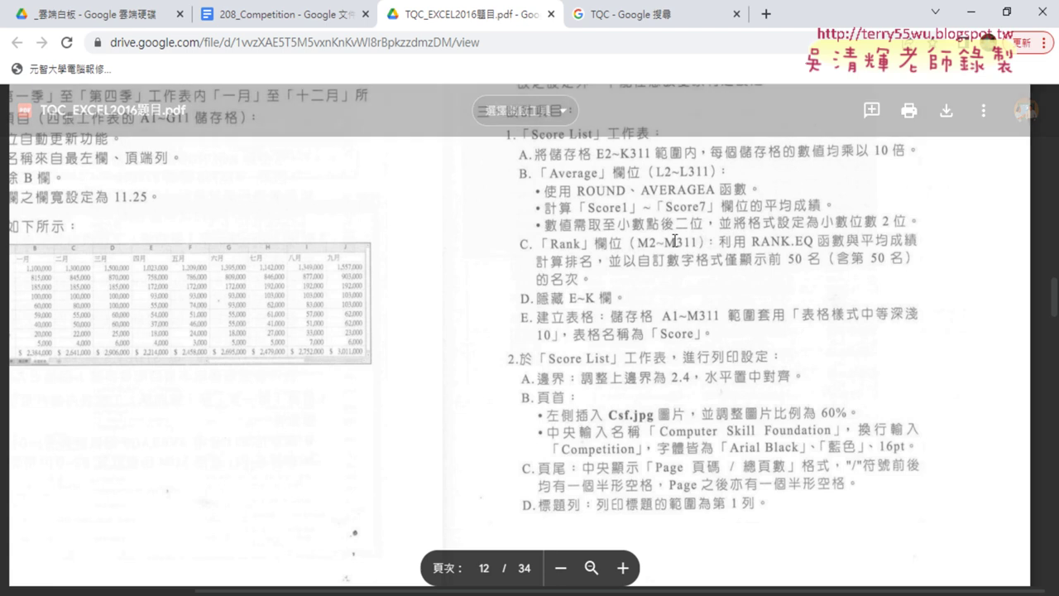
pyautogui.scroll(1, 641, 240)
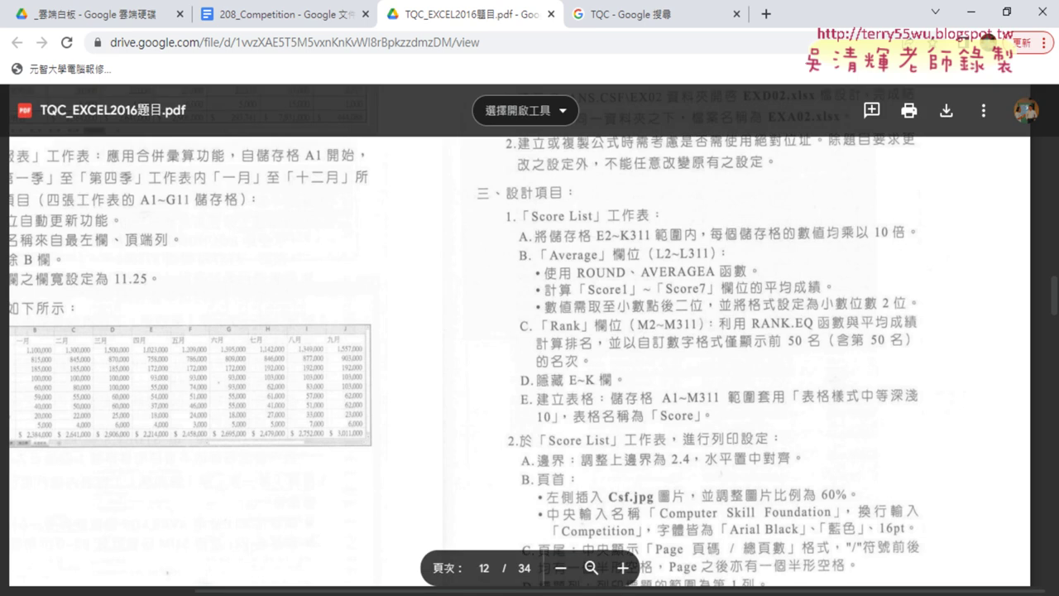
# Step: Switch to the EXD02 workbook's Score List sheet, briefly circling the sheet tab and Score1 column
pyautogui.hotkey('alt', 'Tab')
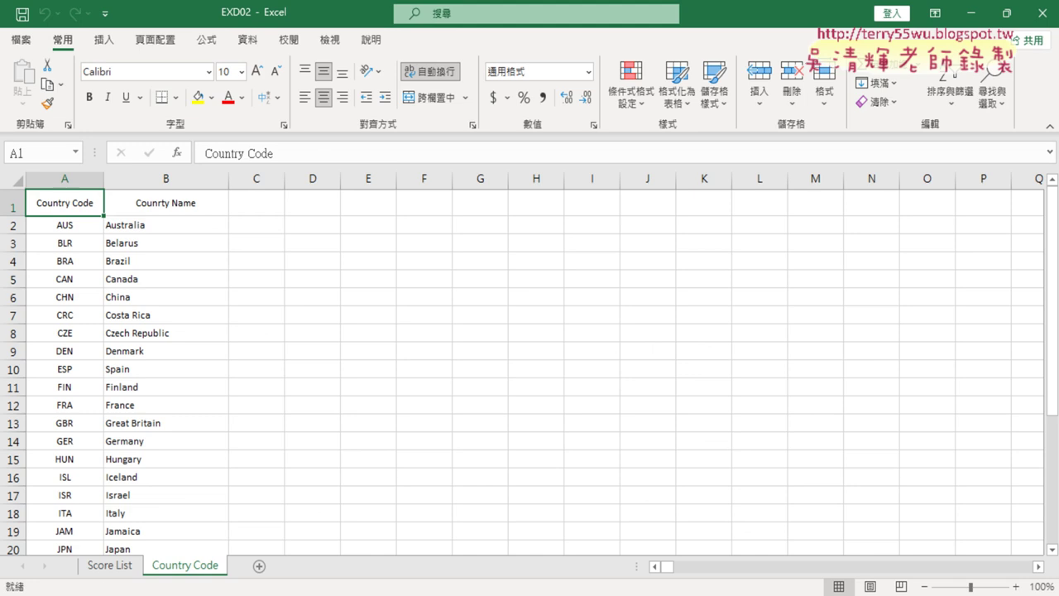
pyautogui.click(108, 568)
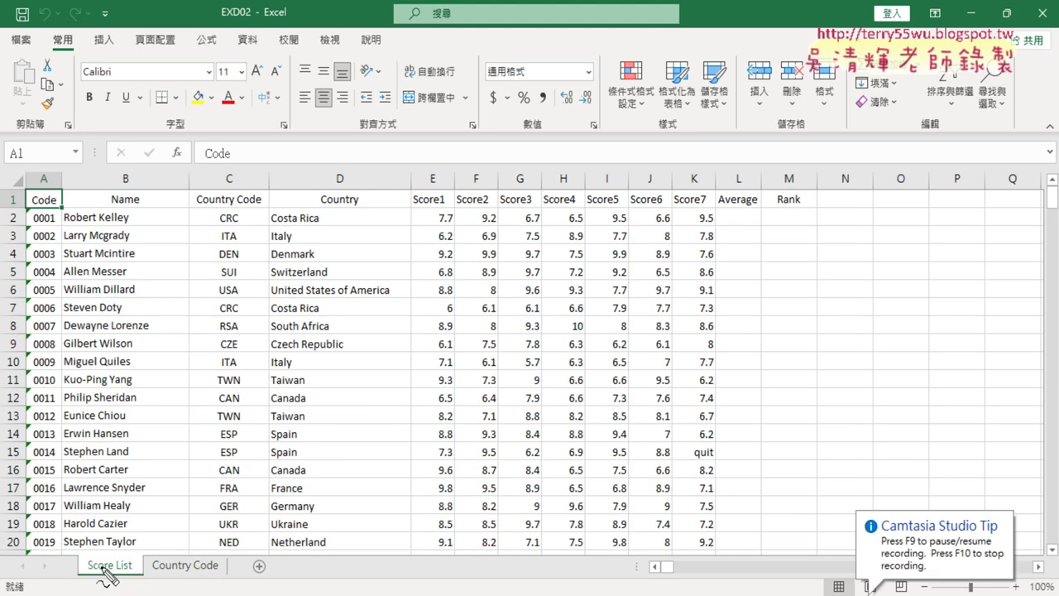
pyautogui.moveTo(133, 579); pyautogui.dragTo(103, 556)
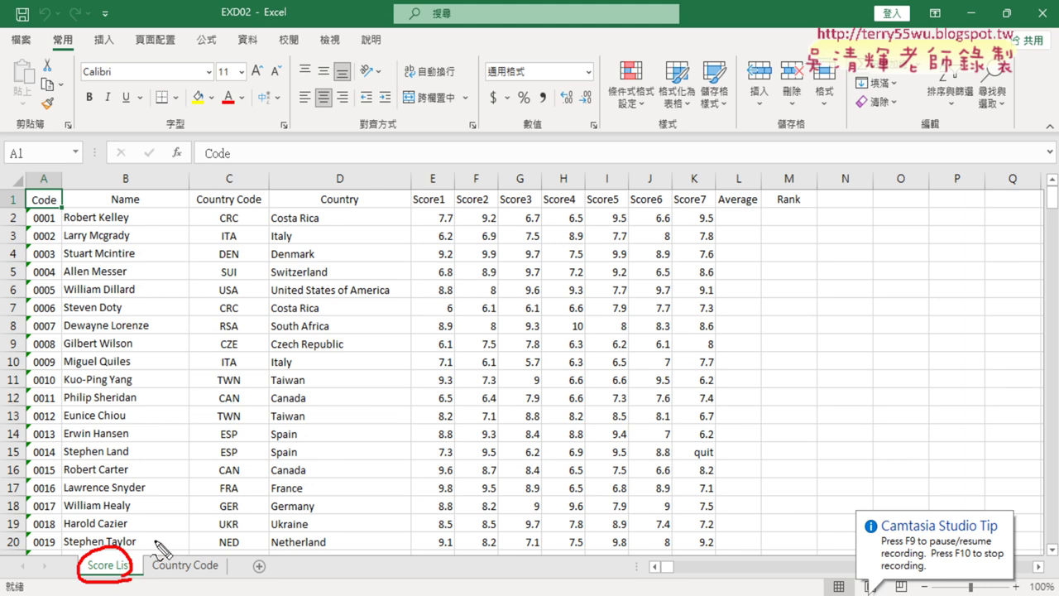
pyautogui.moveTo(414, 177)
pyautogui.mouseDown()
pyautogui.moveTo(404, 222)
pyautogui.moveTo(452, 225)
pyautogui.mouseUp()
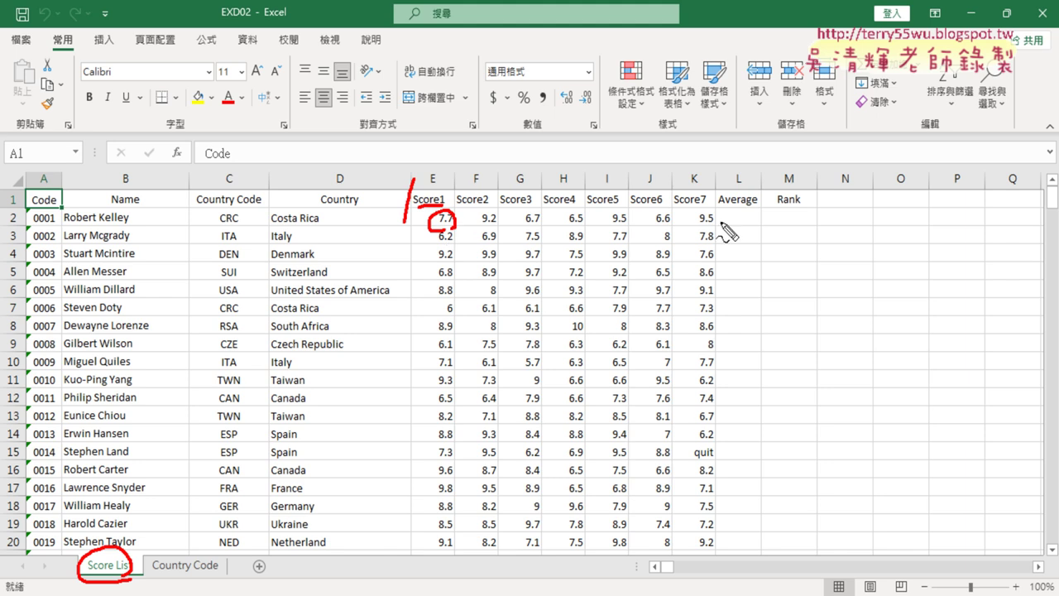
pyautogui.press('Escape')
# Step: Check the scores run from K1 down to row 311, then return to E2
pyautogui.click(702, 195)
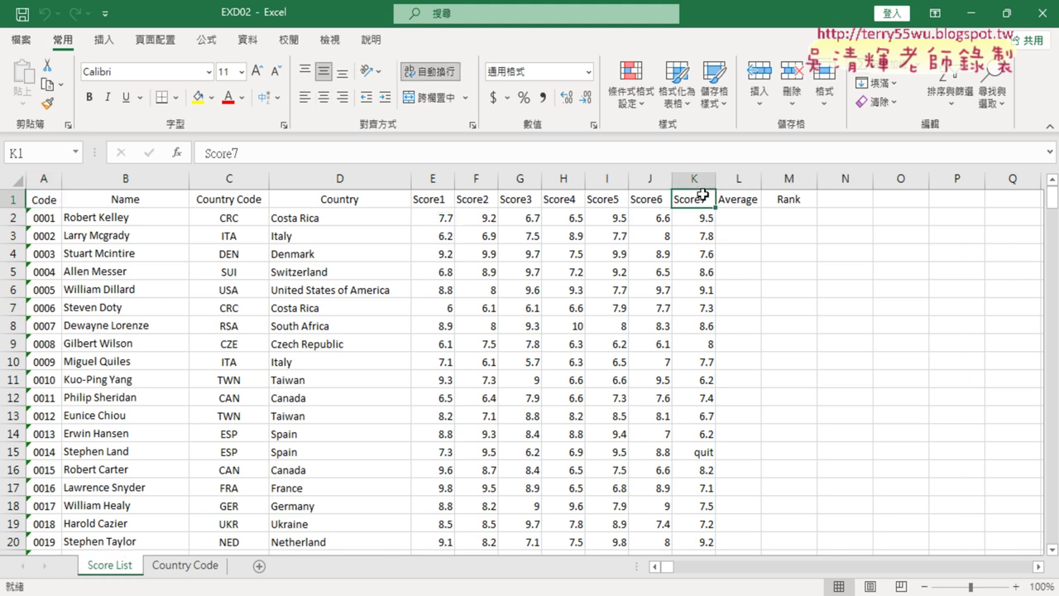
pyautogui.hotkey('ctrl', 'Down')
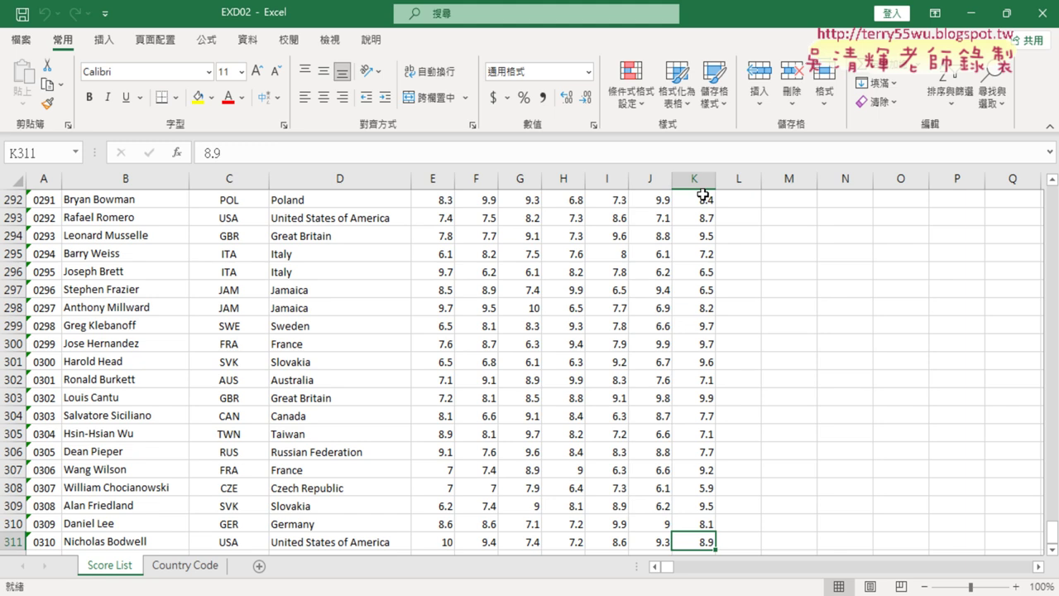
pyautogui.press('Left')
pyautogui.press('Left')
pyautogui.press('Left')
pyautogui.press('Left')
pyautogui.press('Left')
pyautogui.press('Right')
pyautogui.press('Right')
pyautogui.press('Right')
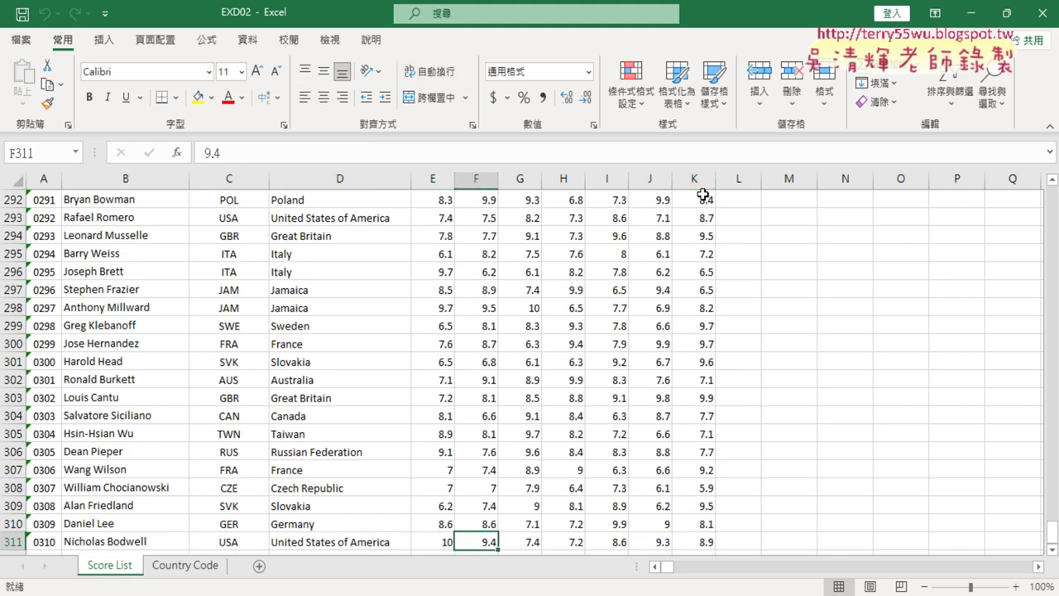
pyautogui.press('Left')
pyautogui.hotkey('ctrl', 'Up')
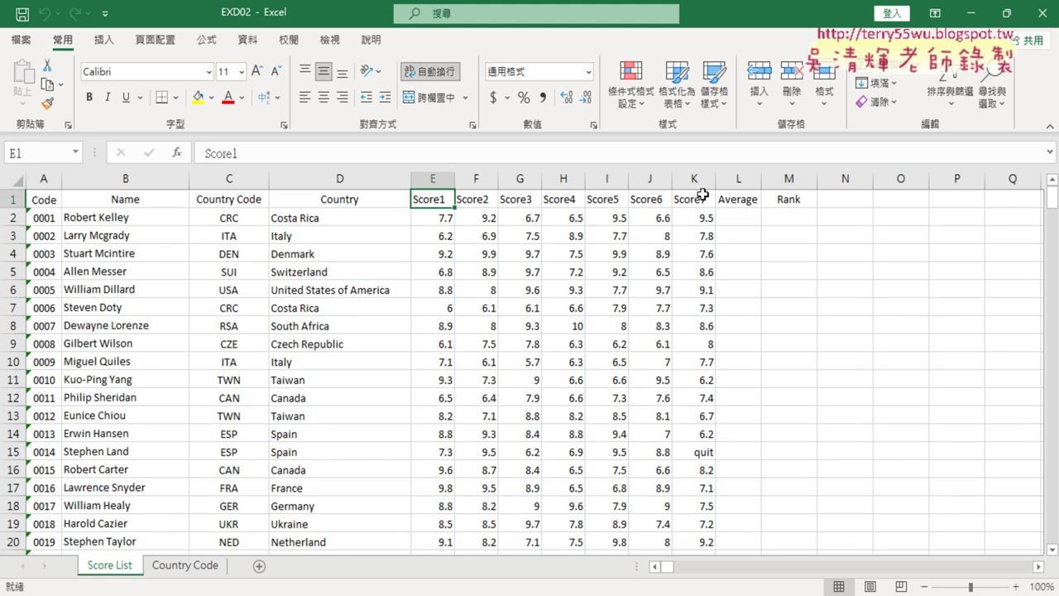
pyautogui.press('Down')
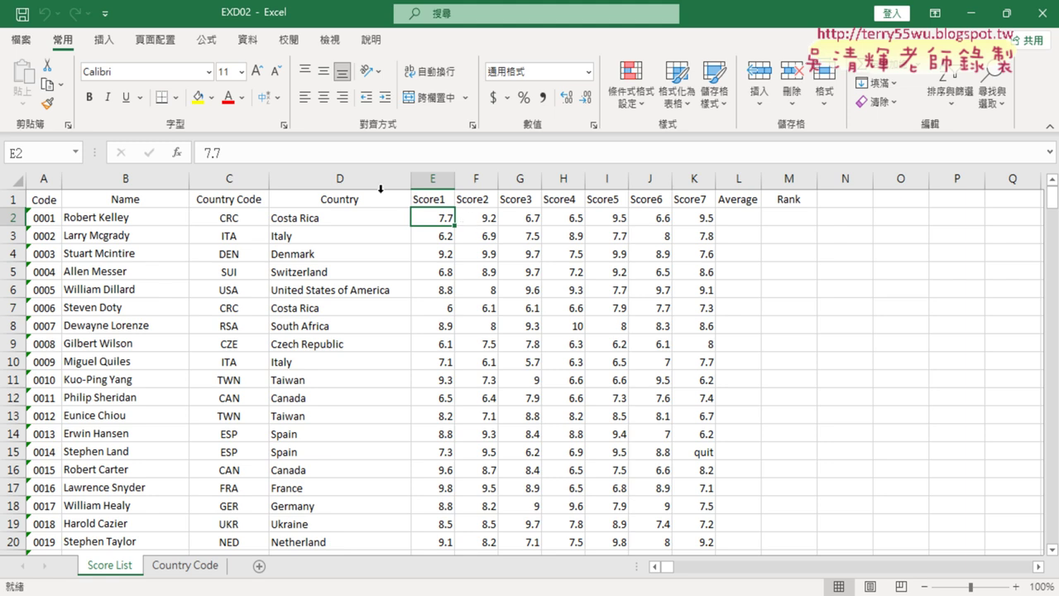
# Step: Enter 10 in empty cell M2 and copy it
pyautogui.click(361, 162)
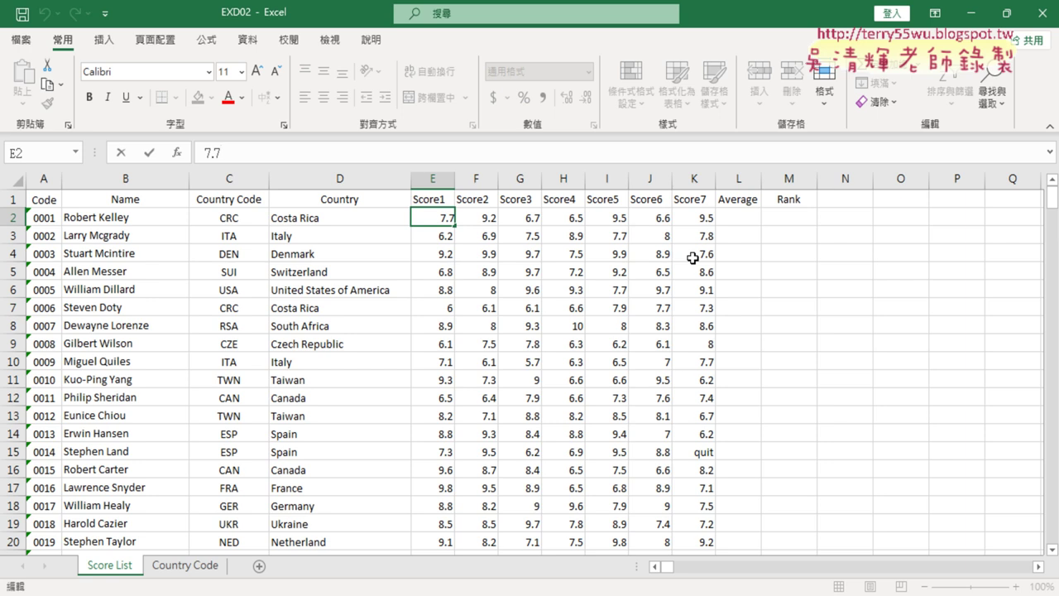
pyautogui.click(792, 221)
pyautogui.write('10')
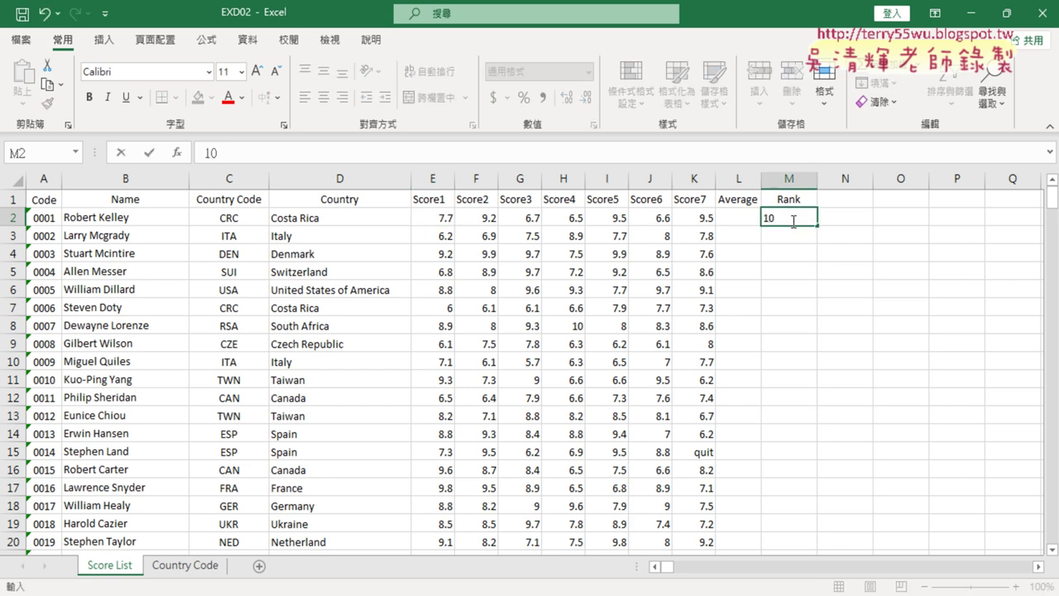
pyautogui.press('Return')
pyautogui.click(794, 217)
pyautogui.rightClick(796, 217)
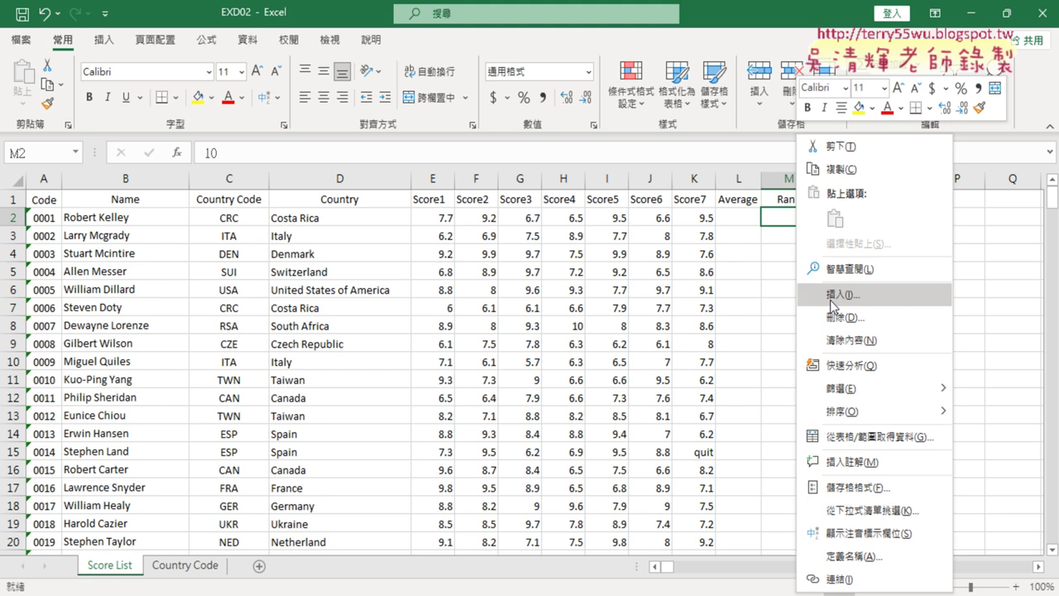
pyautogui.click(860, 168)
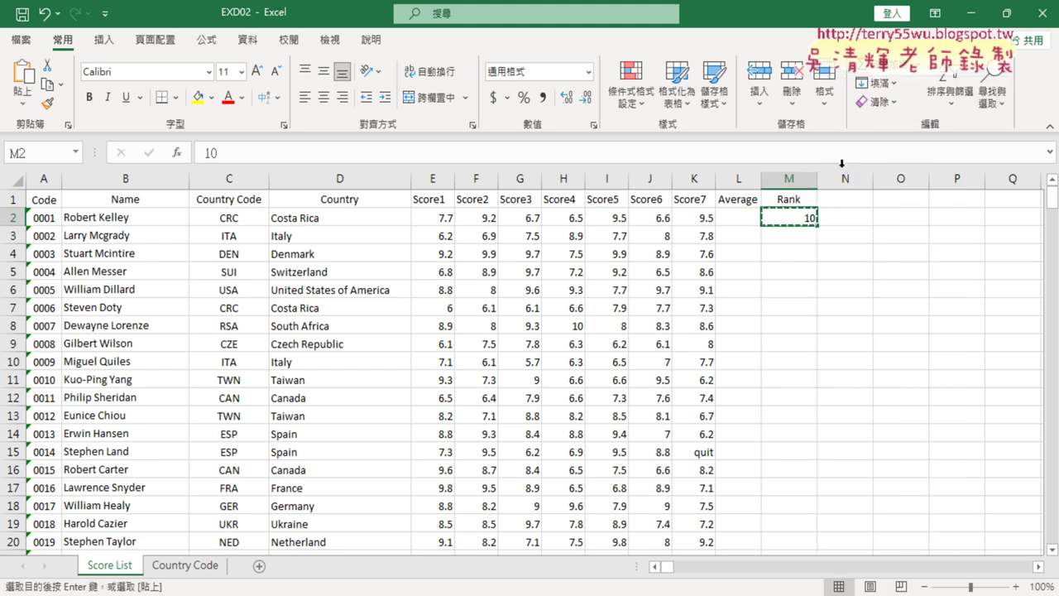
# Step: Select the whole score range E2:K311
pyautogui.click(432, 218)
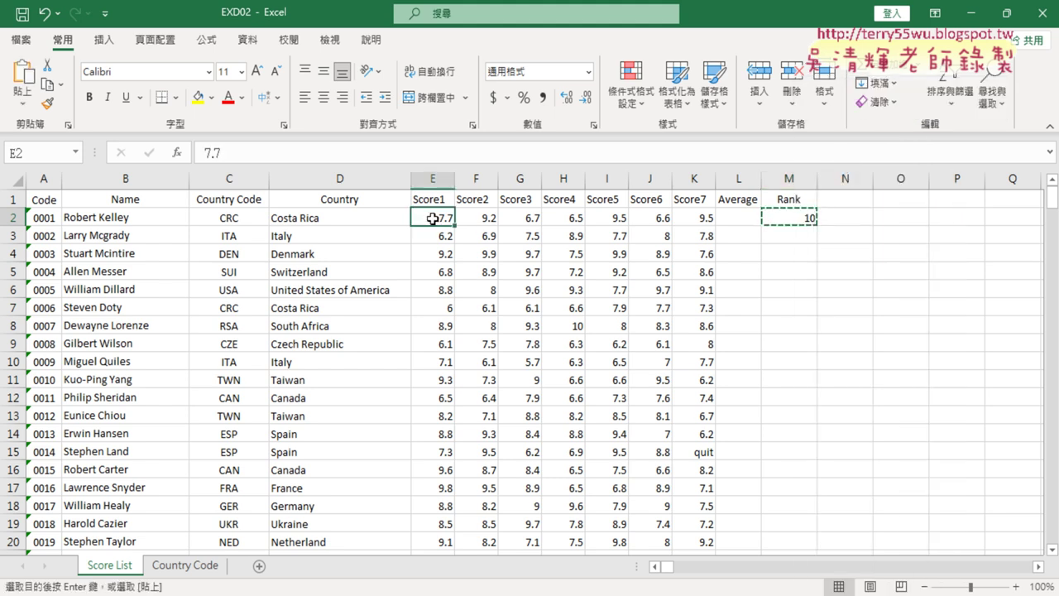
pyautogui.hotkey('ctrl', 'shift', 'Right')
pyautogui.hotkey('ctrl', 'shift', 'Down')
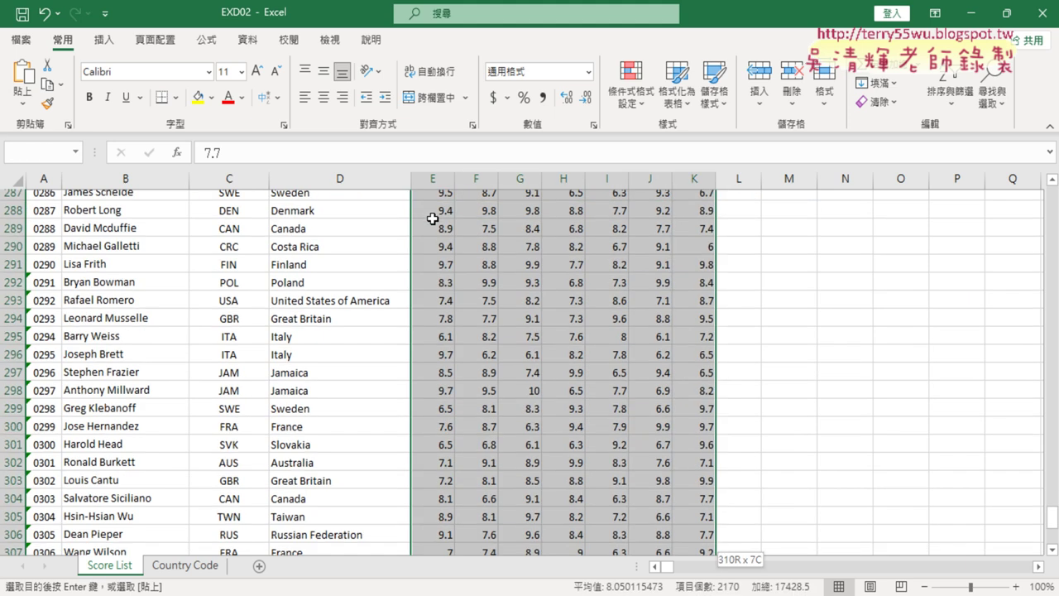
# Step: Open Paste Special for the selected scores, highlighting the Operation section and the 10 in M2
pyautogui.rightClick(505, 259)
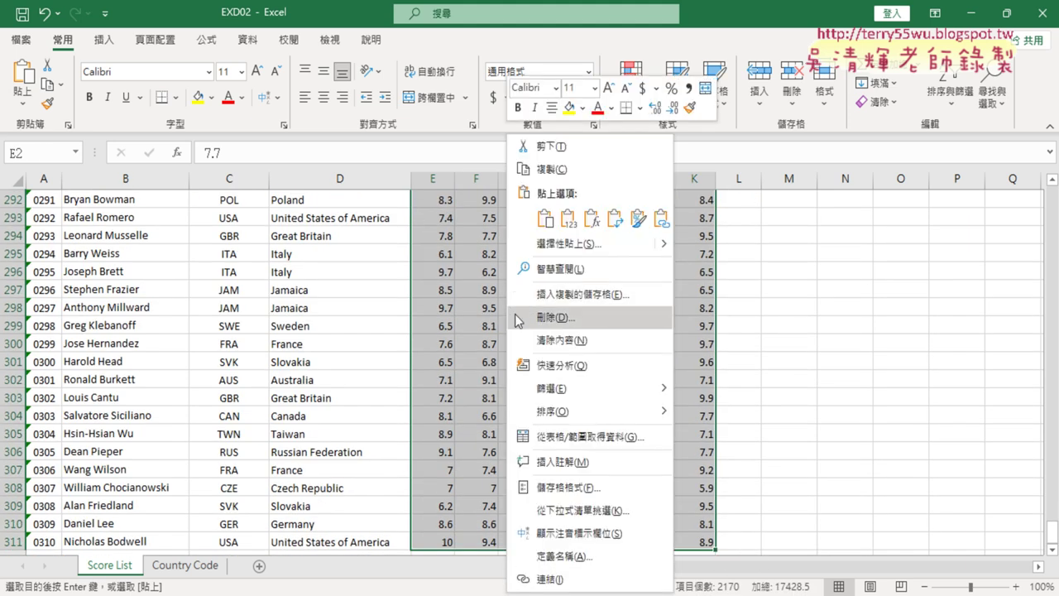
pyautogui.moveTo(666, 247)
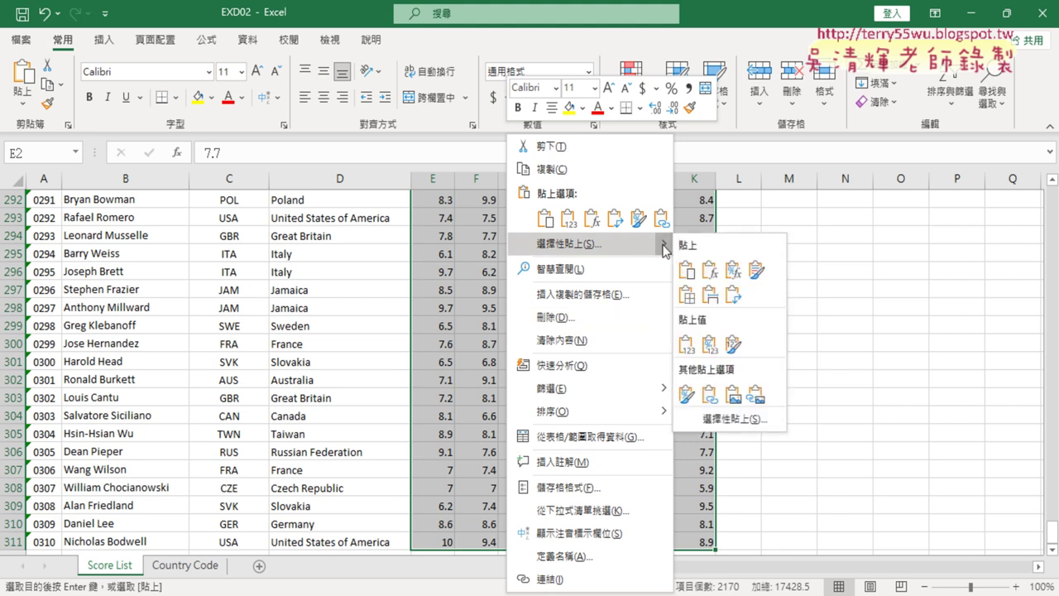
pyautogui.click(723, 417)
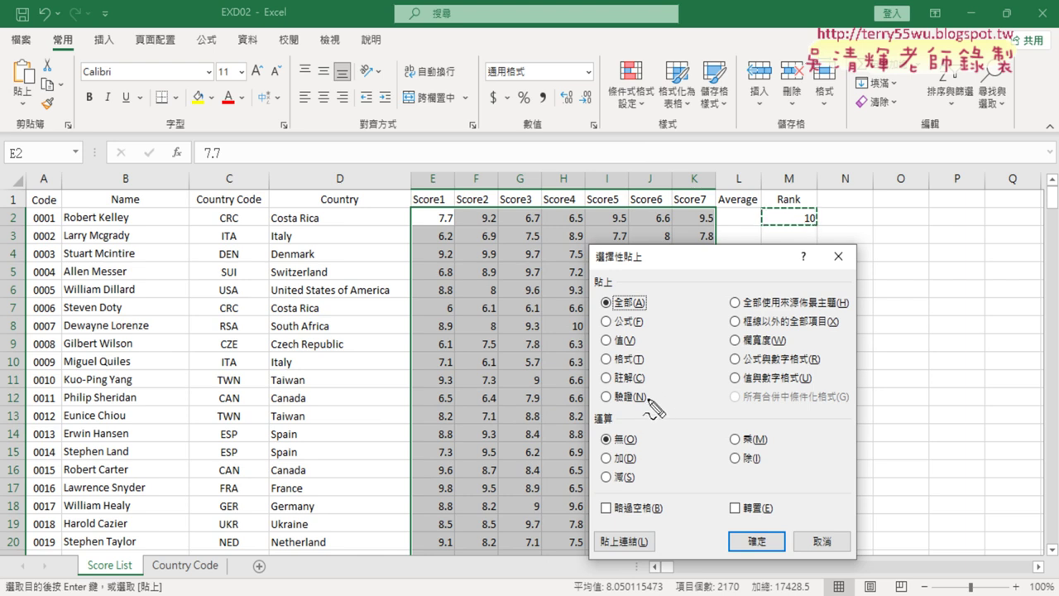
pyautogui.moveTo(614, 437); pyautogui.dragTo(610, 434)
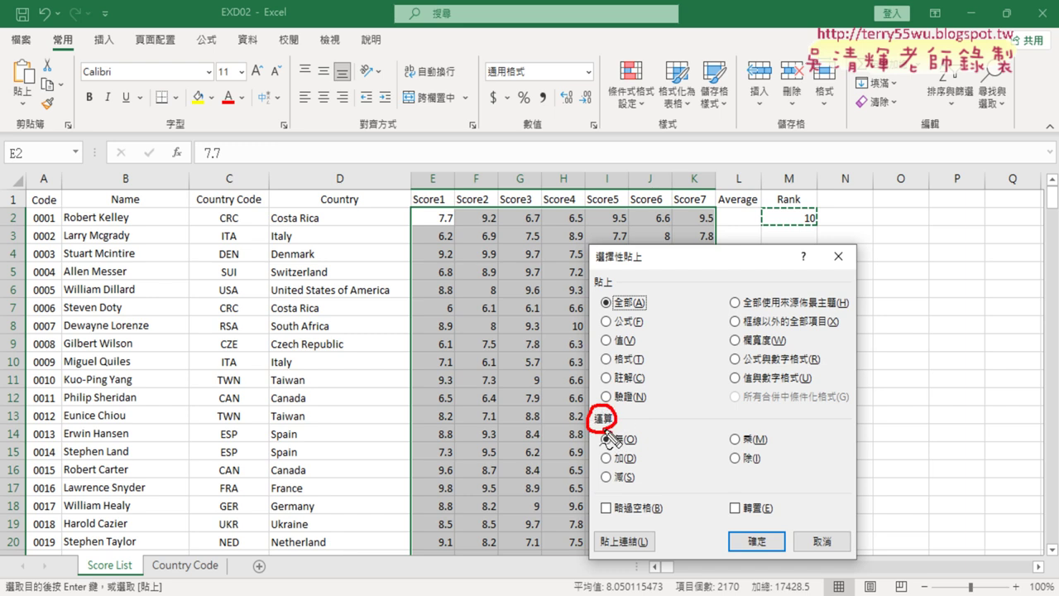
pyautogui.moveTo(818, 222)
pyautogui.mouseDown()
pyautogui.moveTo(821, 232)
pyautogui.moveTo(688, 197)
pyautogui.moveTo(703, 200)
pyautogui.mouseUp()
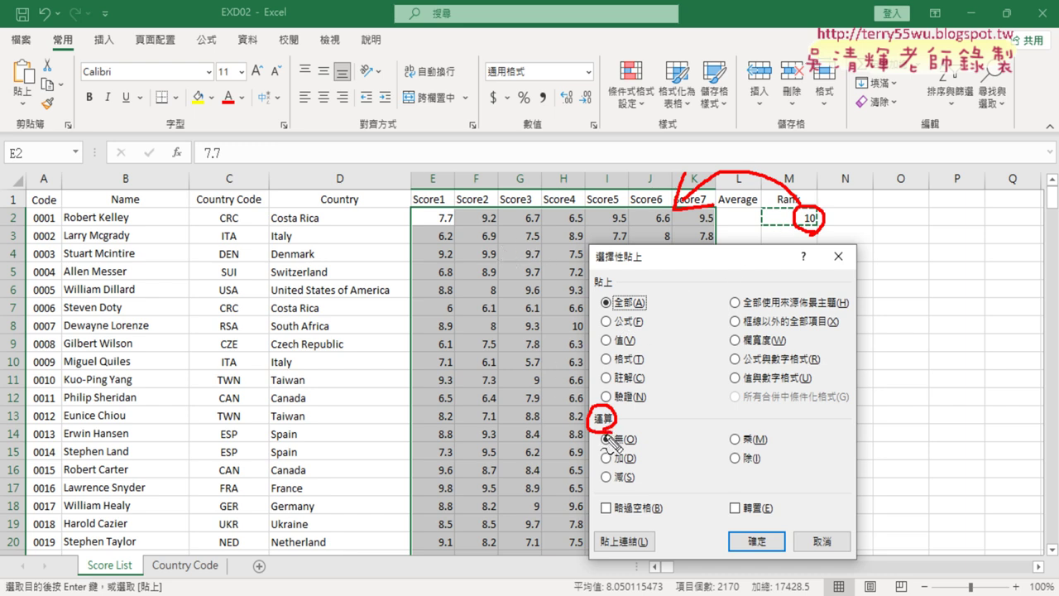
pyautogui.moveTo(774, 449); pyautogui.dragTo(784, 431)
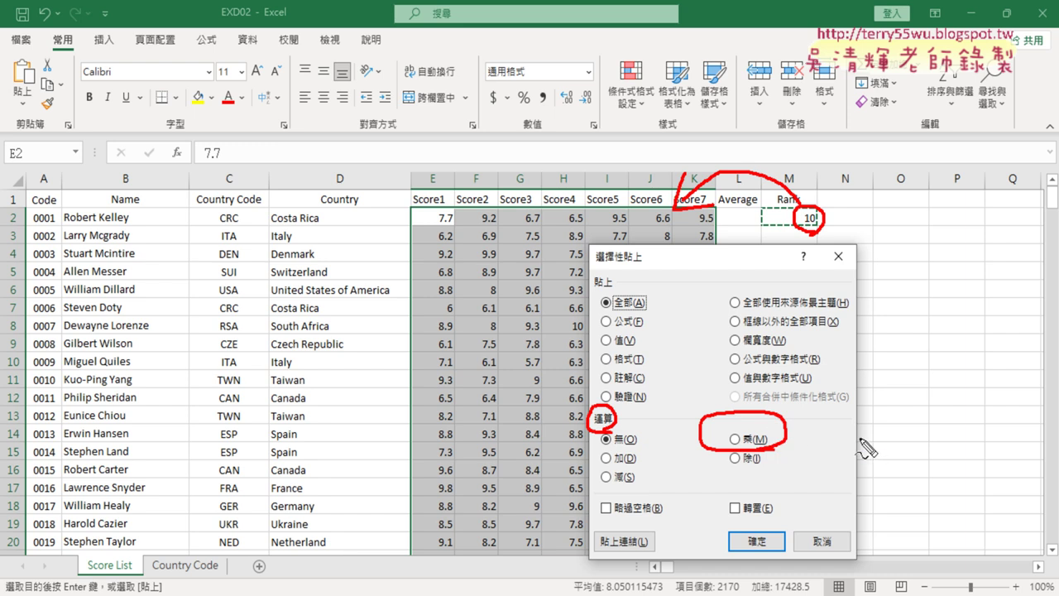
pyautogui.press('Escape')
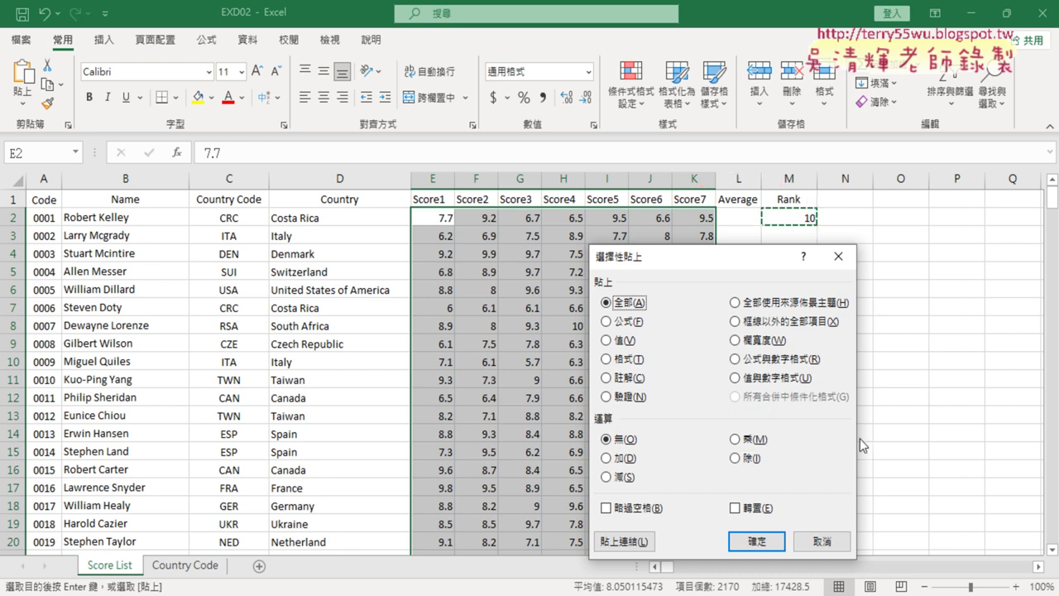
# Step: Choose 乘(M) Multiply as the operation and apply it, turning 7.7 into 77
pyautogui.click(735, 439)
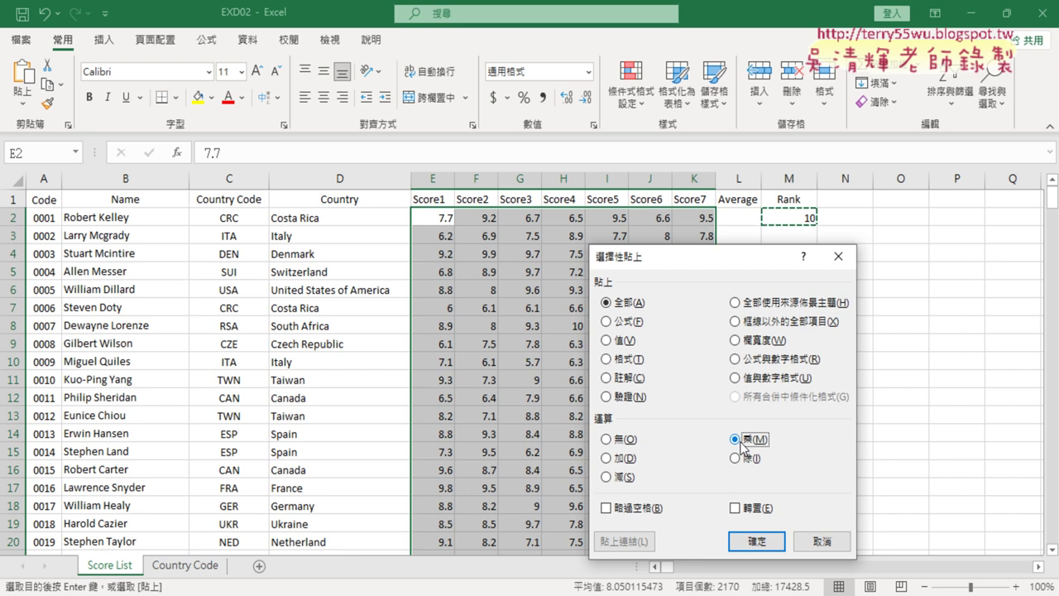
pyautogui.click(639, 443)
pyautogui.click(743, 442)
pyautogui.click(756, 543)
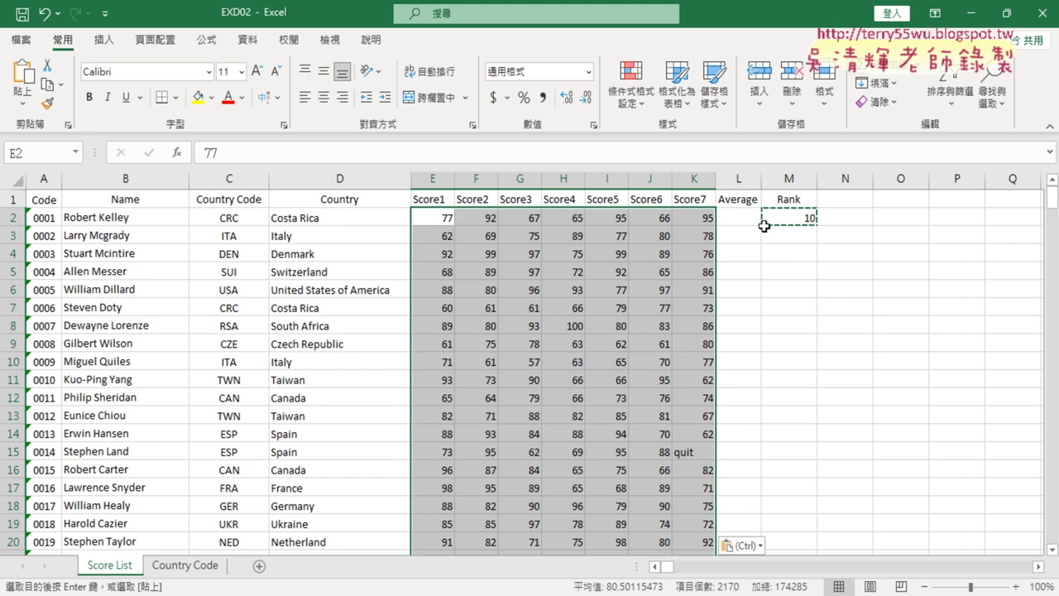
# Step: Undo the multiply so scores read decimals like 7.7 again, and leave M2 empty
pyautogui.click(790, 219)
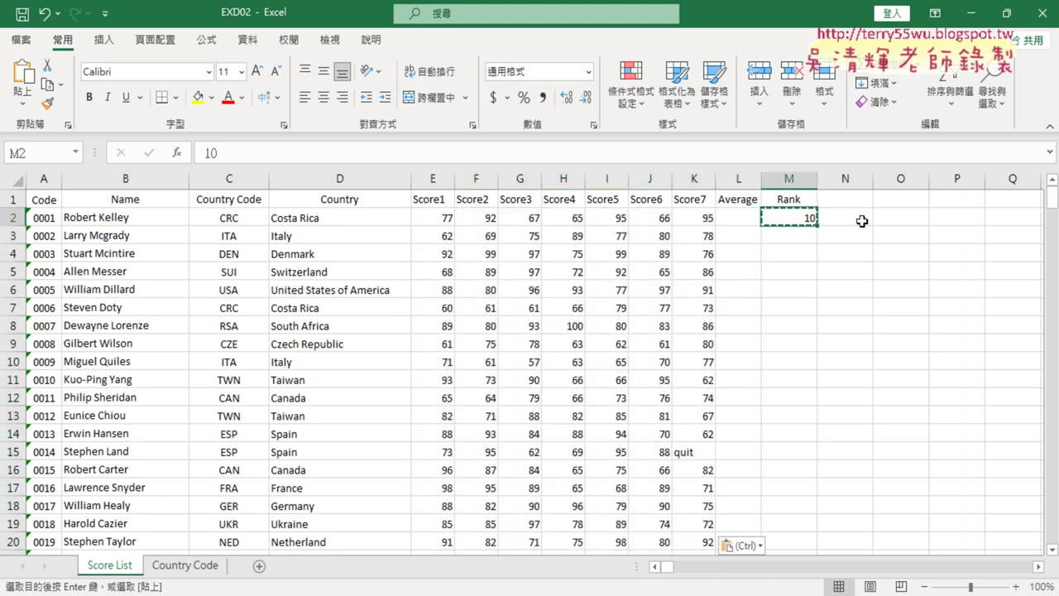
pyautogui.press('Delete')
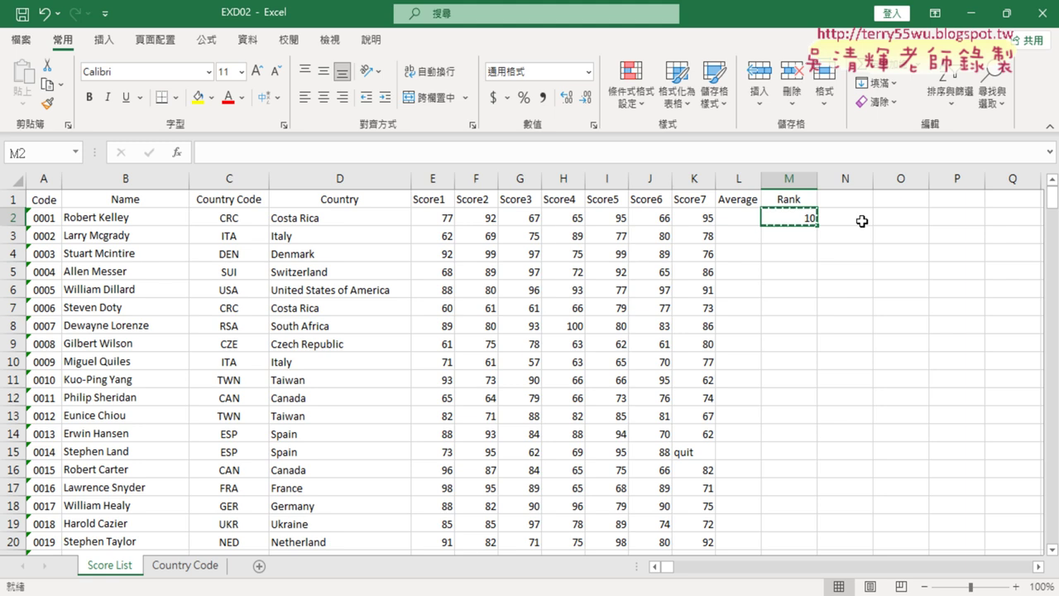
pyautogui.hotkey('ctrl', 'c')
pyautogui.hotkey('ctrl', 'alt', 'v')
pyautogui.press('i')
pyautogui.press('Return')
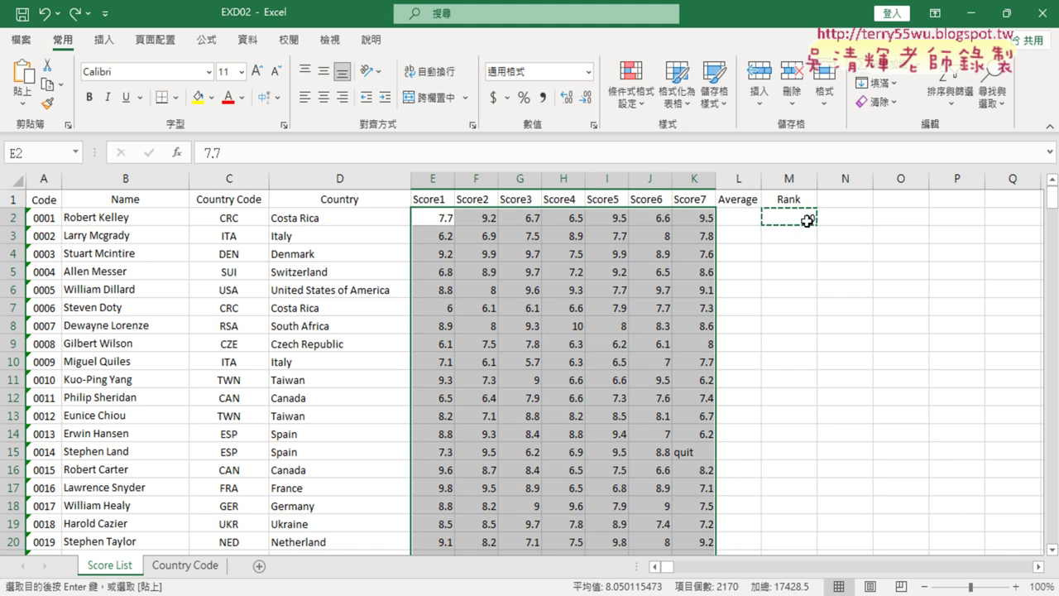
pyautogui.press('Delete')
pyautogui.hotkey('ctrl', 'z')
pyautogui.click(807, 219)
pyautogui.hotkey('ctrl', 'c')
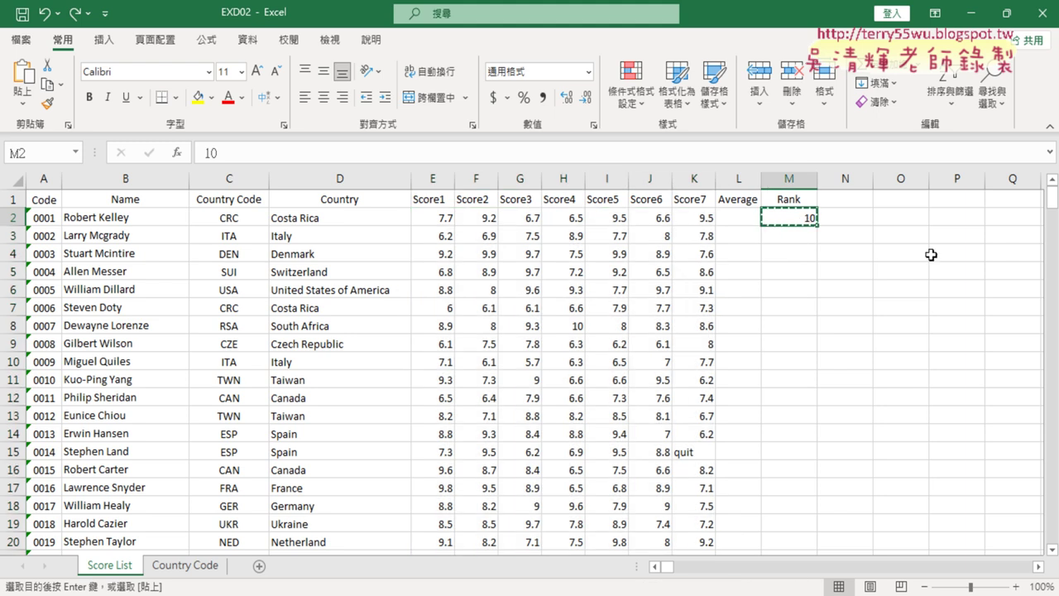
pyautogui.press('Delete')
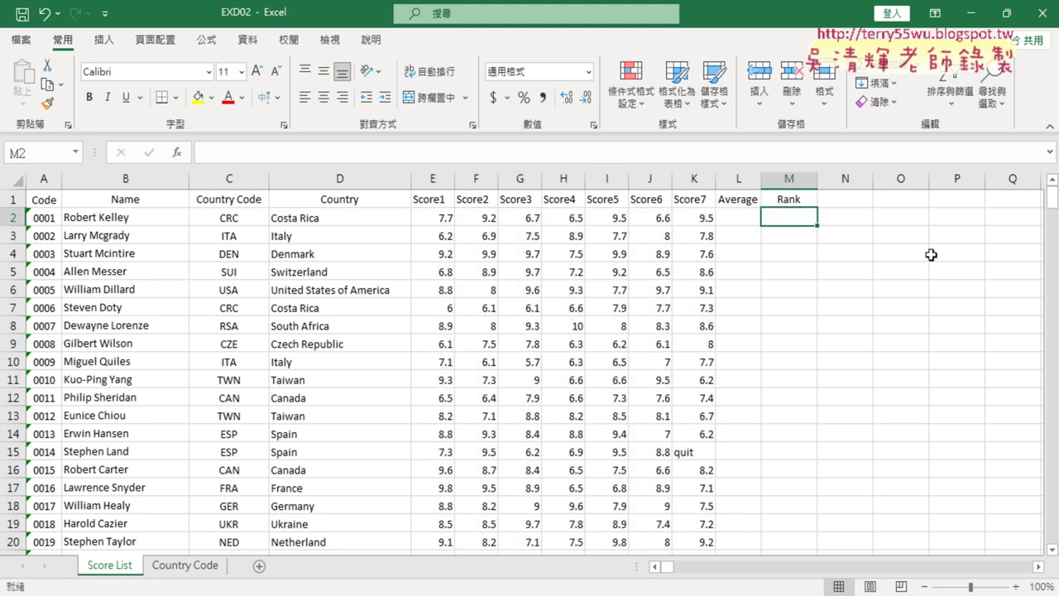
# Step: Enter the formula =E2*10 in cell M2
pyautogui.click(426, 152)
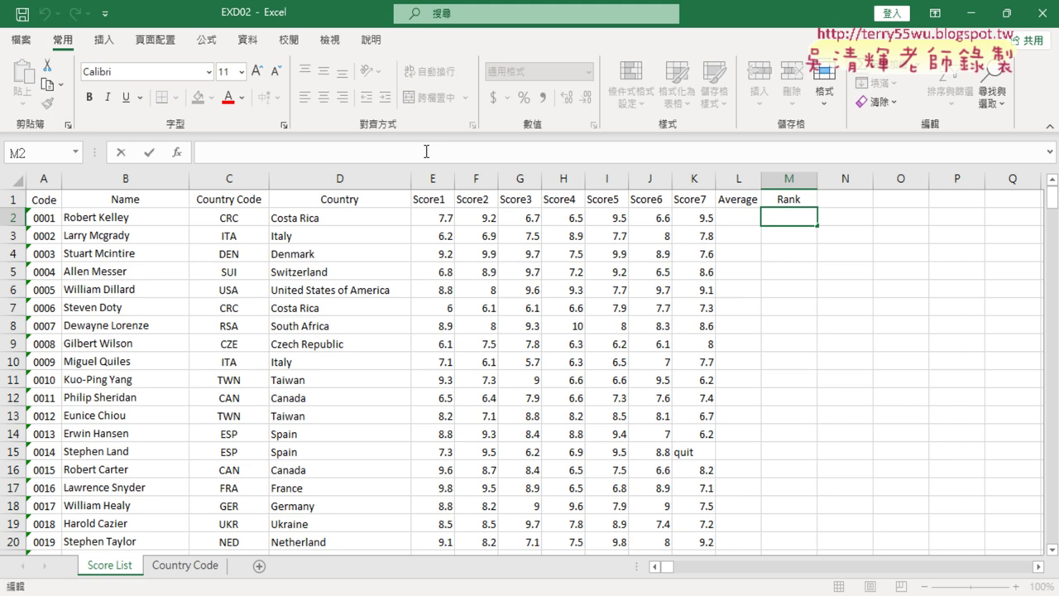
pyautogui.write('ㄦ')
pyautogui.press('BackSpace')
pyautogui.write('=')
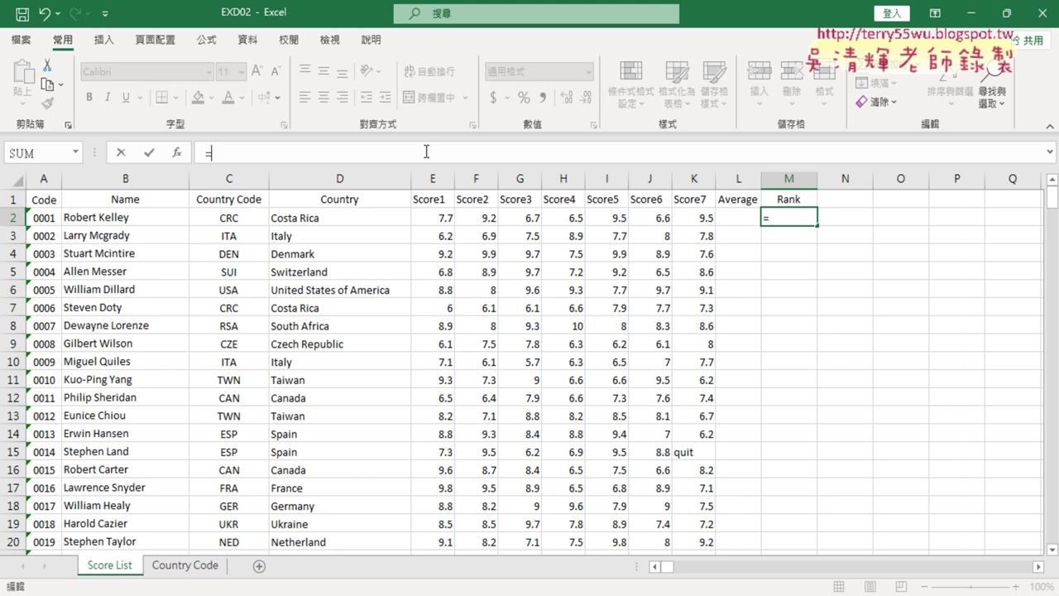
pyautogui.click(435, 220)
pyautogui.write('*')
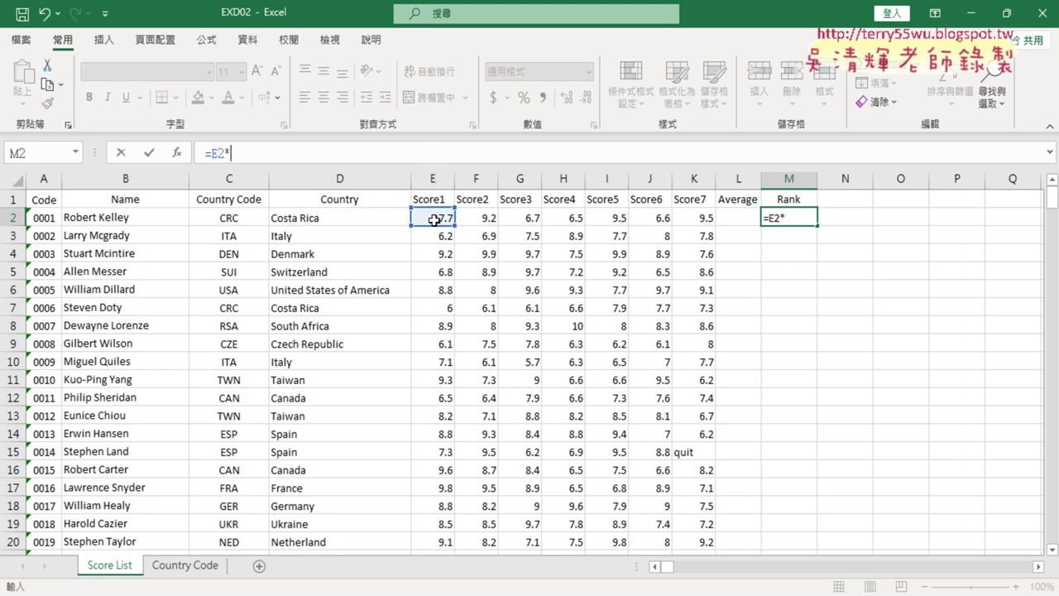
pyautogui.write('10')
pyautogui.click(148, 152)
# Step: Fill the =E2*10 formula across to S2 and down to row 311
pyautogui.moveTo(812, 224); pyautogui.dragTo(882, 222)
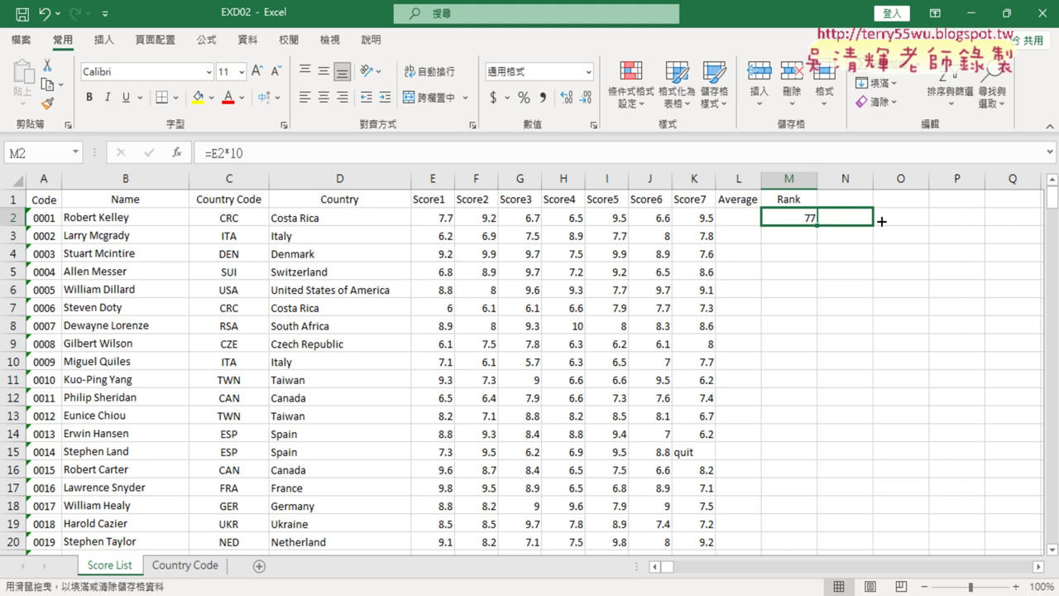
pyautogui.moveTo(882, 221)
pyautogui.mouseDown()
pyautogui.moveTo(1049, 220)
pyautogui.moveTo(652, 216)
pyautogui.moveTo(736, 213)
pyautogui.mouseUp()
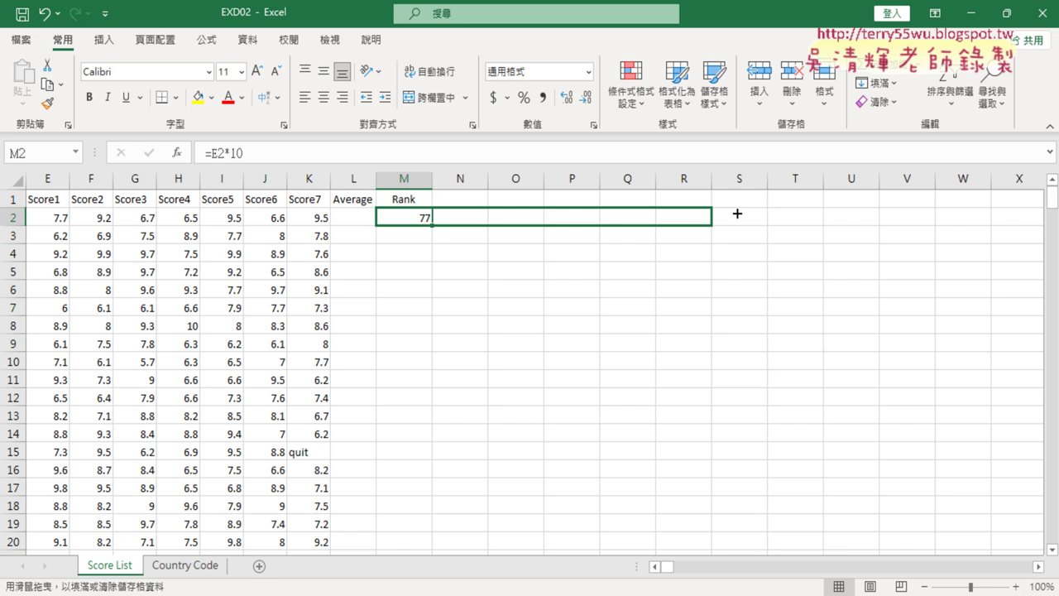
pyautogui.moveTo(736, 214); pyautogui.dragTo(757, 217)
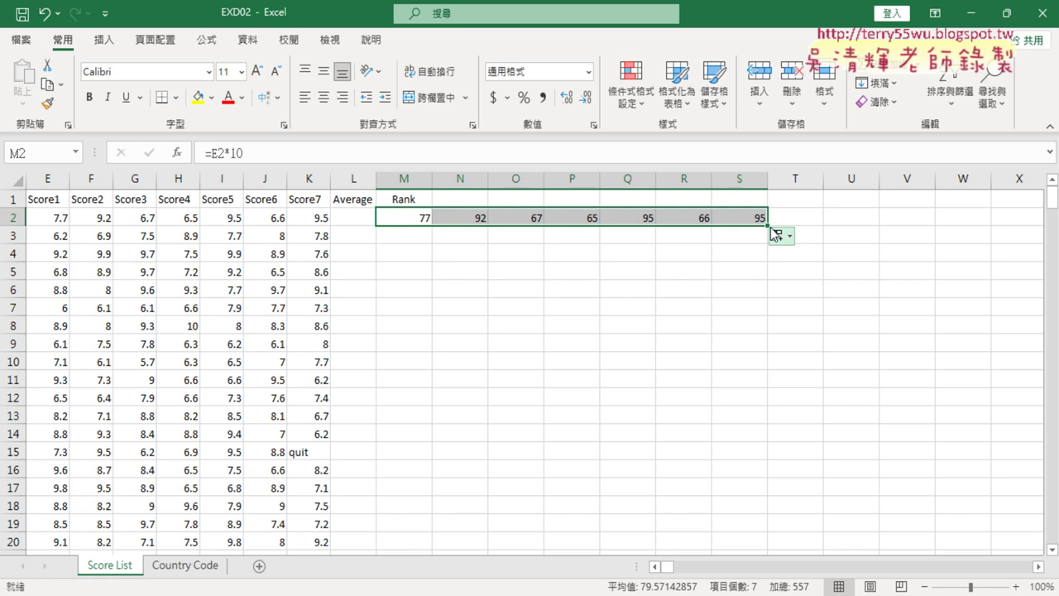
pyautogui.moveTo(769, 227); pyautogui.dragTo(771, 552)
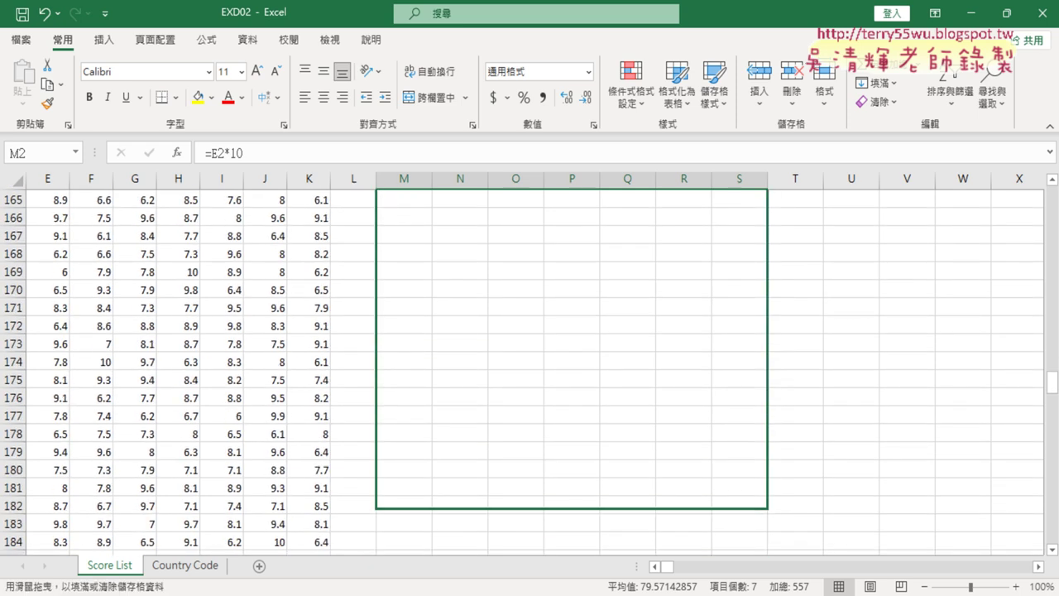
pyautogui.moveTo(770, 550); pyautogui.dragTo(767, 460)
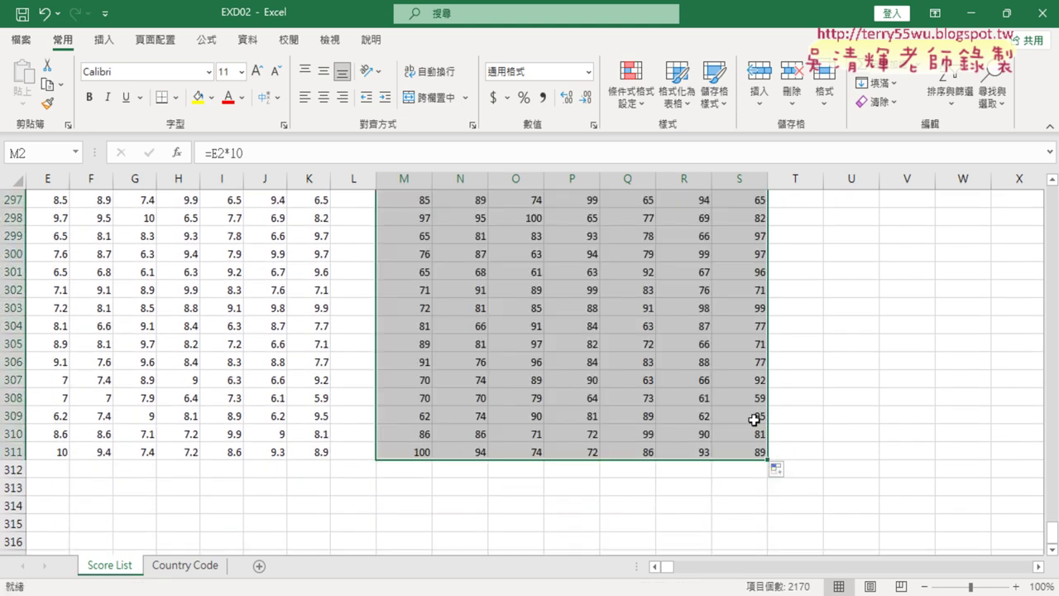
# Step: Copy the M2:S311 block and inspect S15's #VALUE! error from 'quit' in K15
pyautogui.rightClick(510, 270)
pyautogui.click(580, 170)
pyautogui.hotkey('ctrl', 'BackSpace')
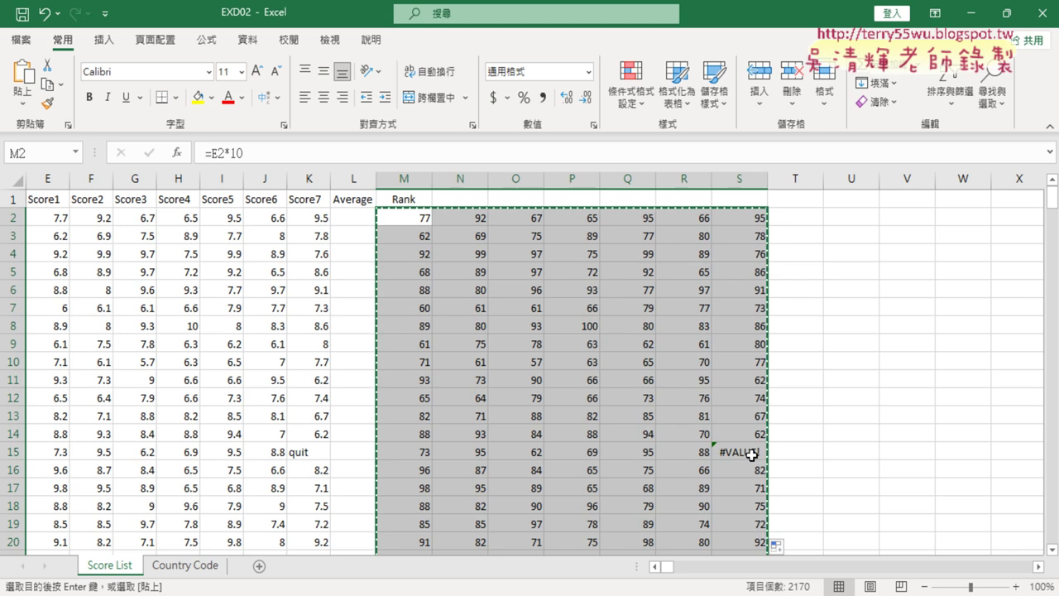
pyautogui.click(752, 454)
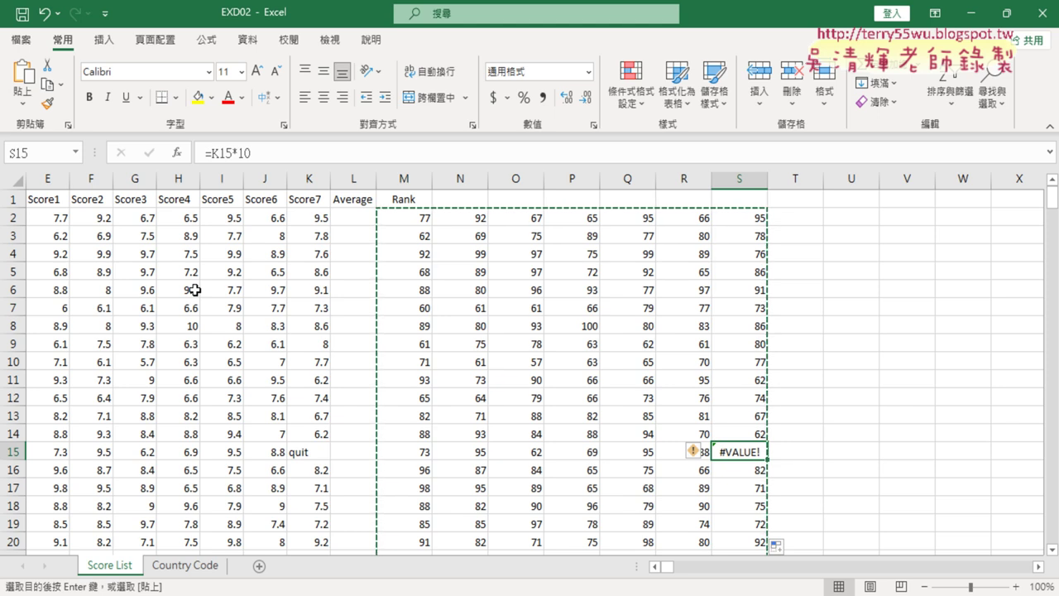
# Step: Undo the formula fill, enter 10 in M2 and copy it
pyautogui.hotkey('ctrl', 'z')
pyautogui.hotkey('ctrl', 'z')
pyautogui.hotkey('ctrl', 'z')
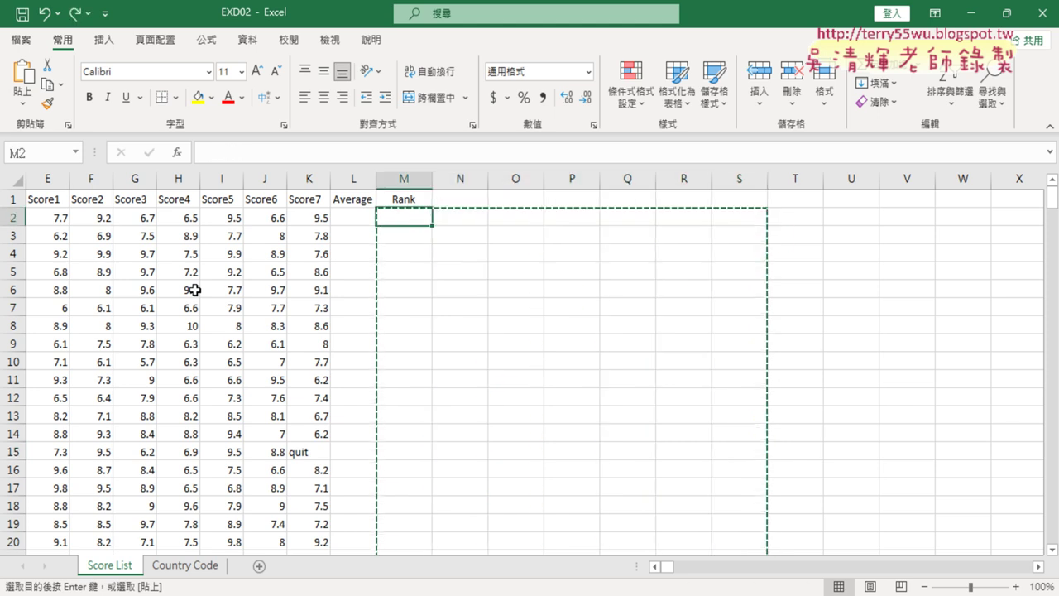
pyautogui.write('10')
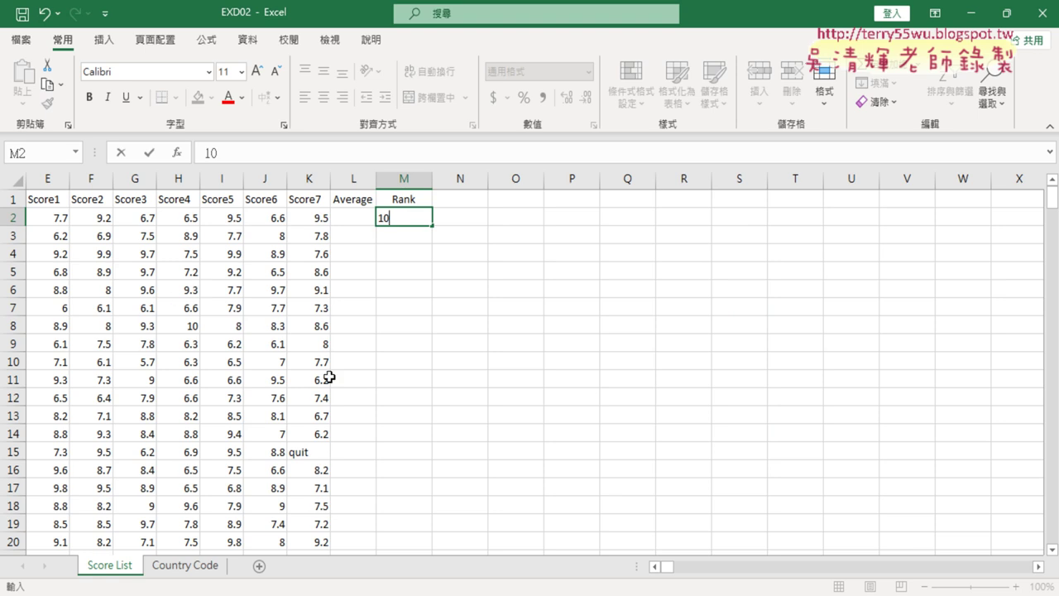
pyautogui.click(424, 357)
pyautogui.click(425, 243)
pyautogui.rightClick(420, 219)
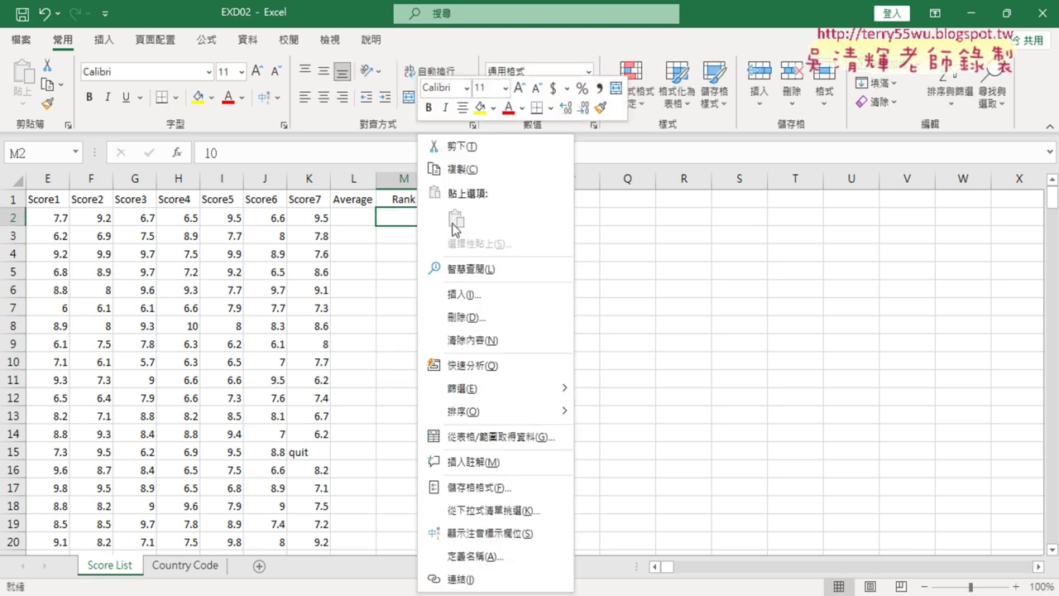
pyautogui.click(460, 169)
pyautogui.click(53, 224)
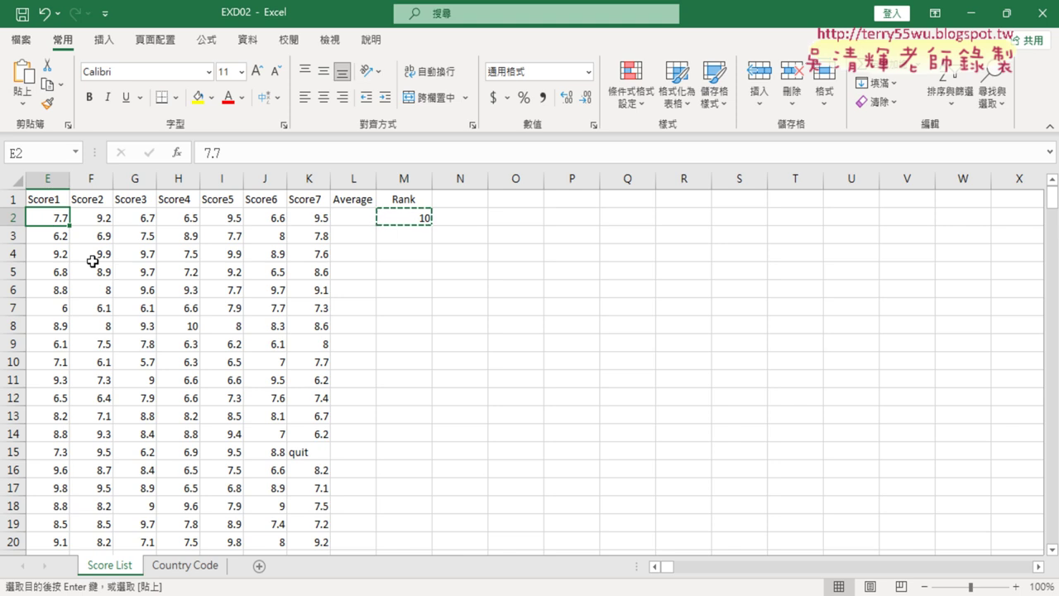
# Step: Paste Special Multiply the copied 10 onto E2:K311, then delete the 10 from M2
pyautogui.hotkey('ctrl', 'shift', 'Right')
pyautogui.hotkey('ctrl', 'shift', 'Down')
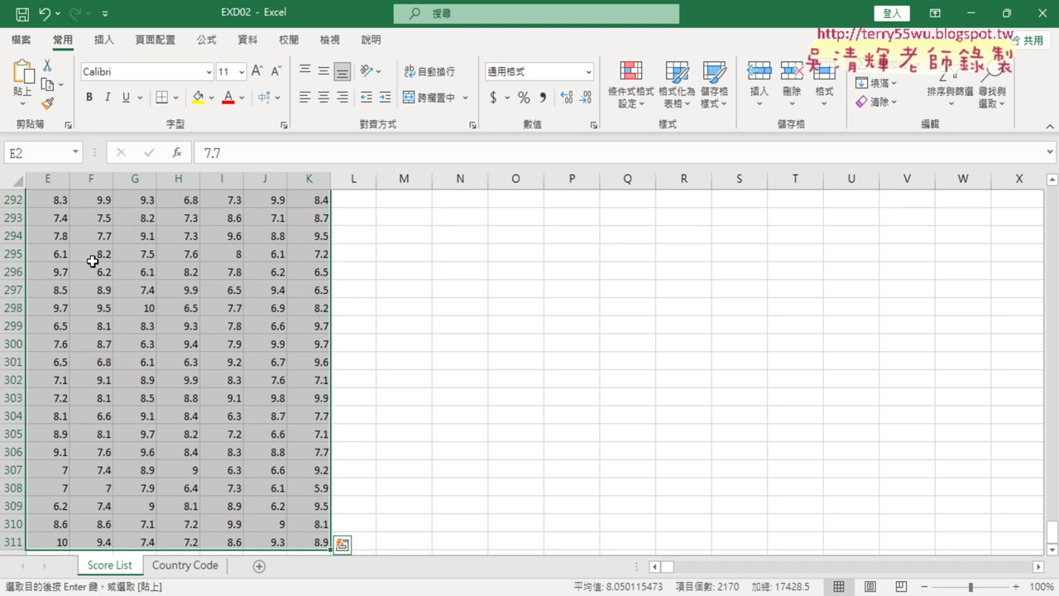
pyautogui.rightClick(208, 220)
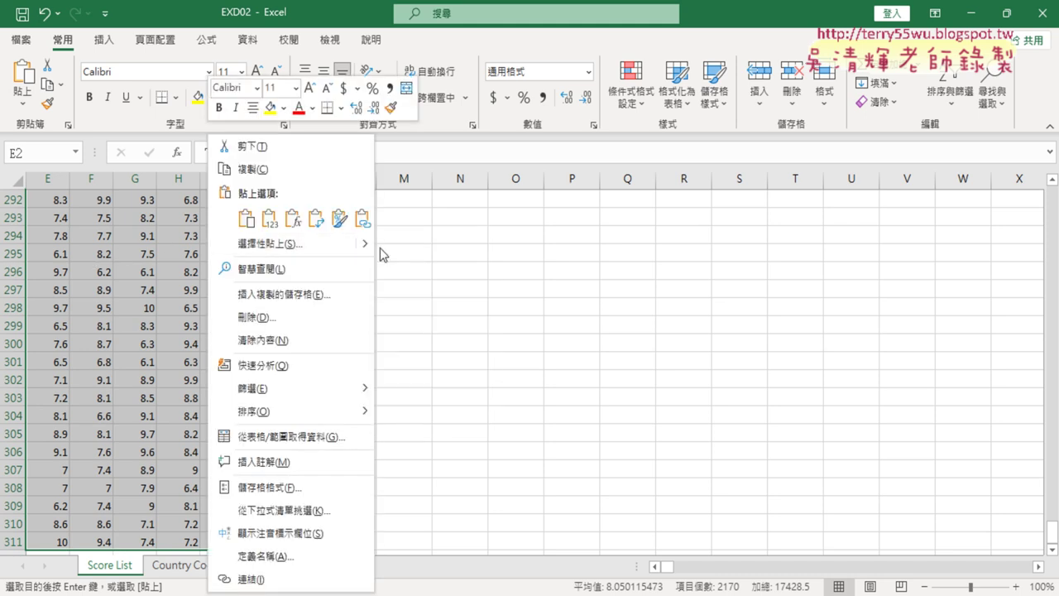
pyautogui.moveTo(365, 245)
pyautogui.click(408, 414)
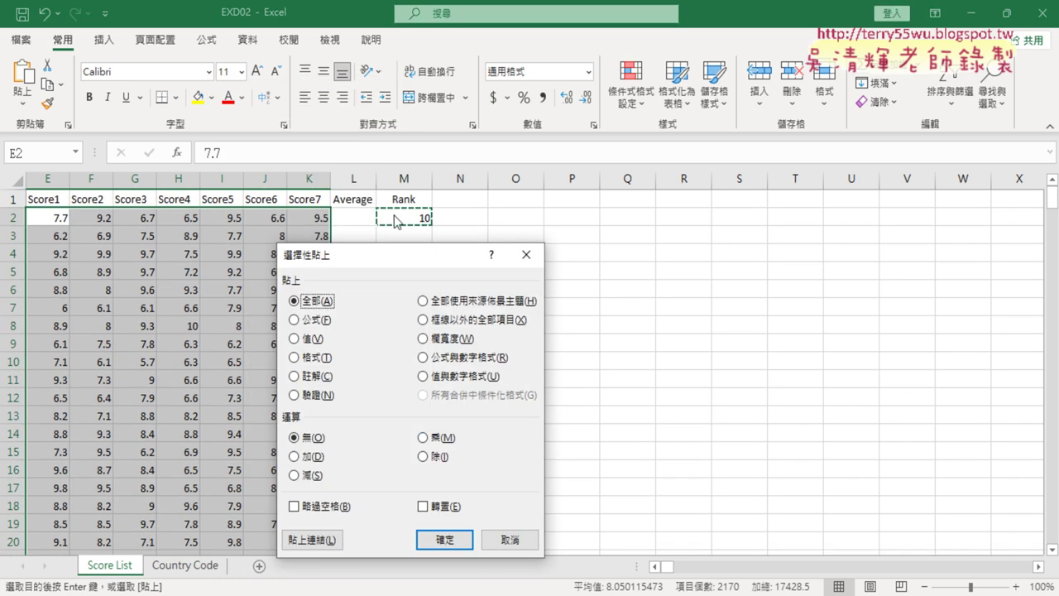
pyautogui.click(423, 439)
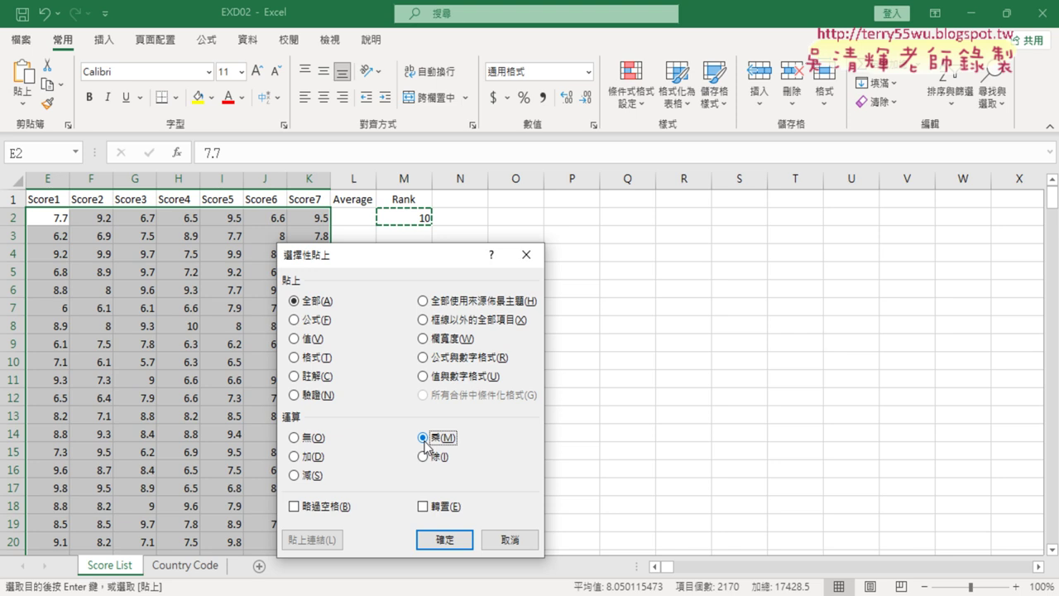
pyautogui.click(444, 538)
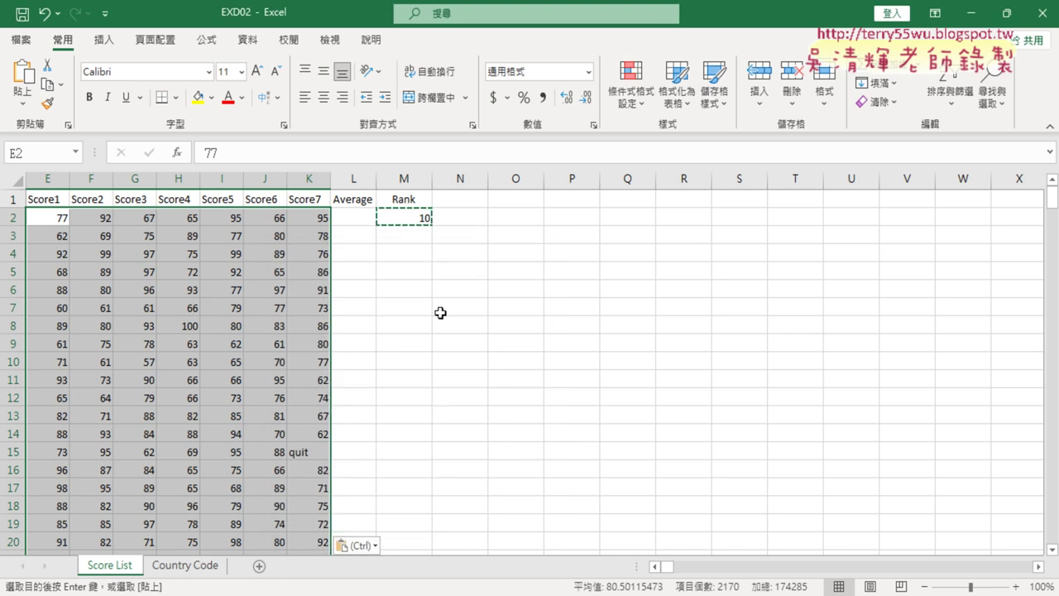
pyautogui.click(415, 212)
pyautogui.press('Delete')
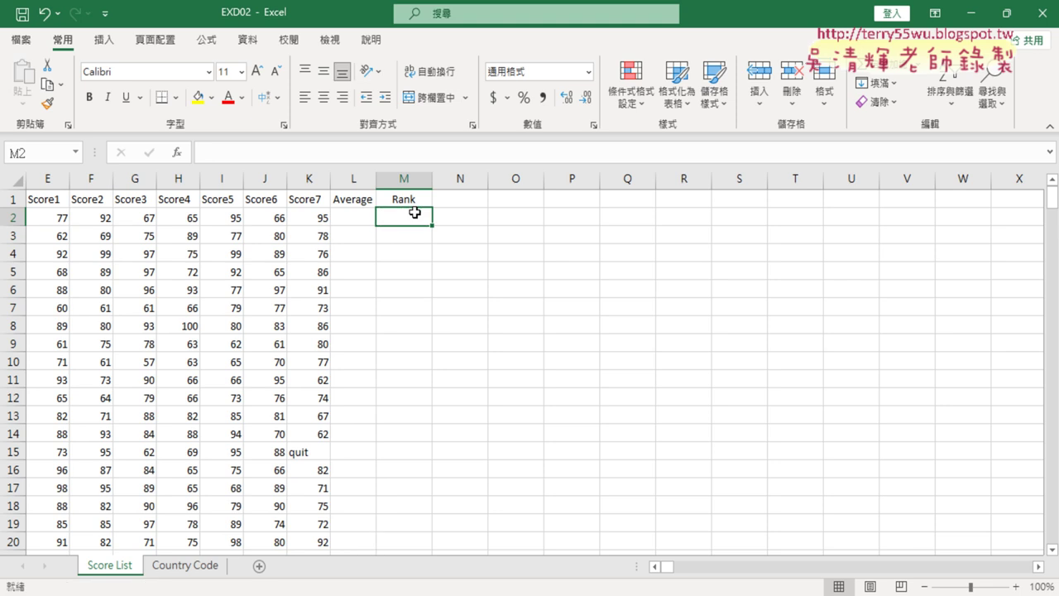